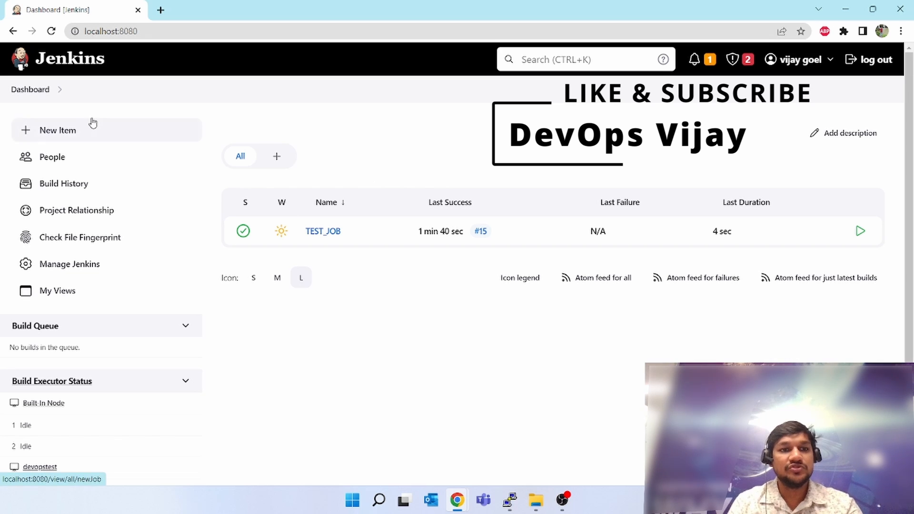
- Create a new item named TEST_JOB1 as a copy of TEST_JOB
{"action": "left_click", "coordinate": [70, 131]}
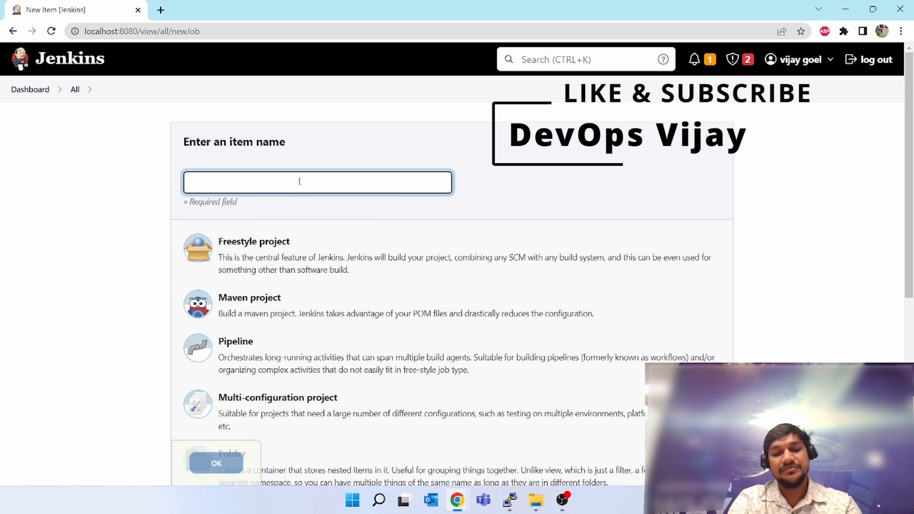
{"action": "type", "text": "TEST_"}
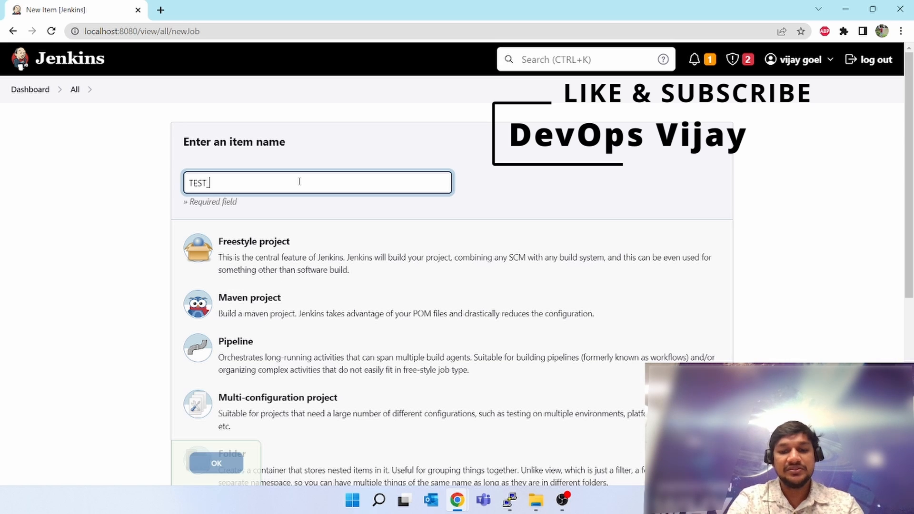
{"action": "type", "text": "JOB1"}
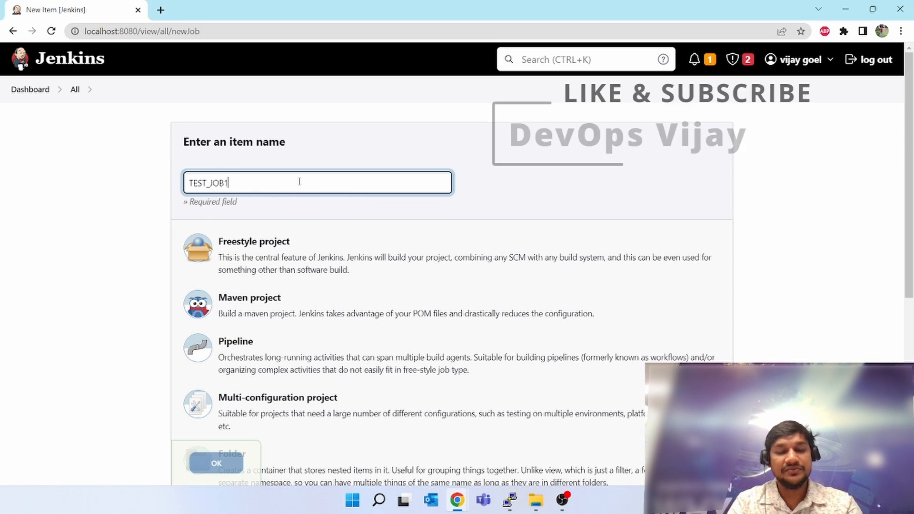
{"action": "scroll", "coordinate": [343, 292], "scroll_direction": "down", "scroll_amount": 5}
{"action": "scroll", "coordinate": [343, 292], "scroll_direction": "down", "scroll_amount": 2}
{"action": "left_click", "coordinate": [257, 343]}
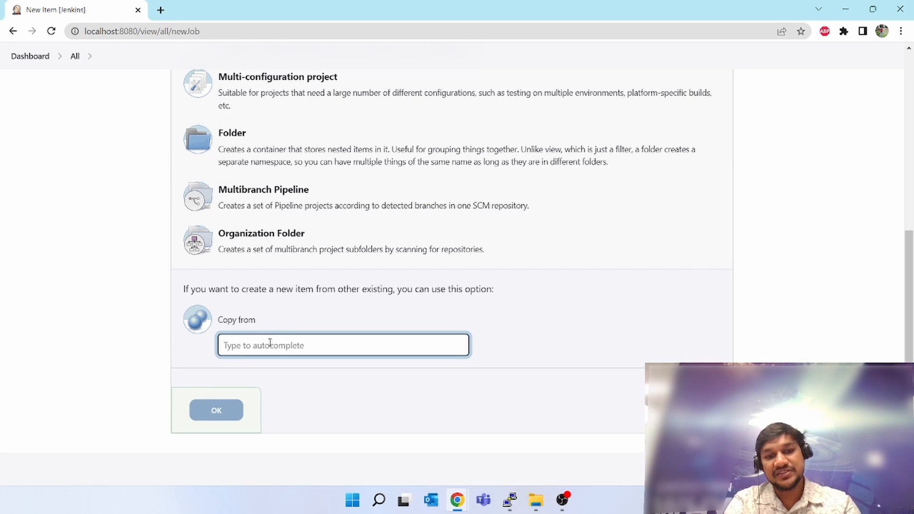
{"action": "type", "text": "TE"}
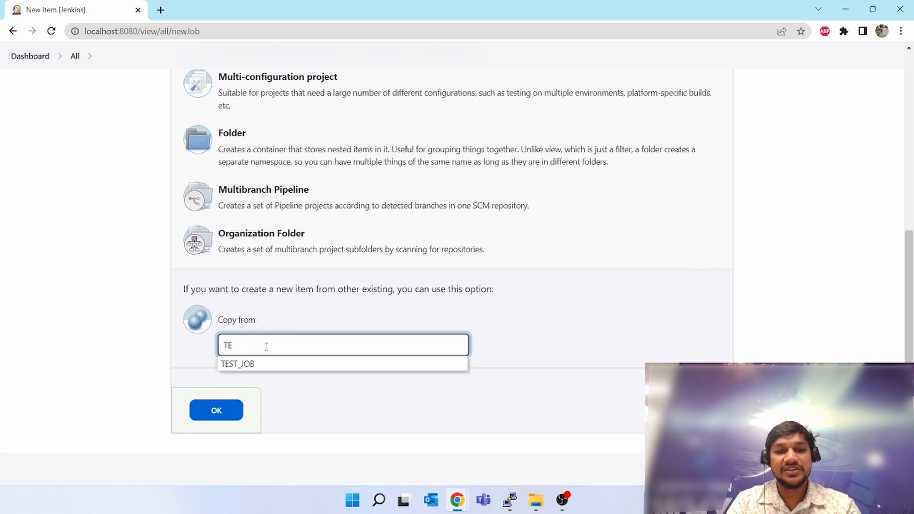
{"action": "left_click", "coordinate": [252, 364]}
{"action": "left_click", "coordinate": [215, 410]}
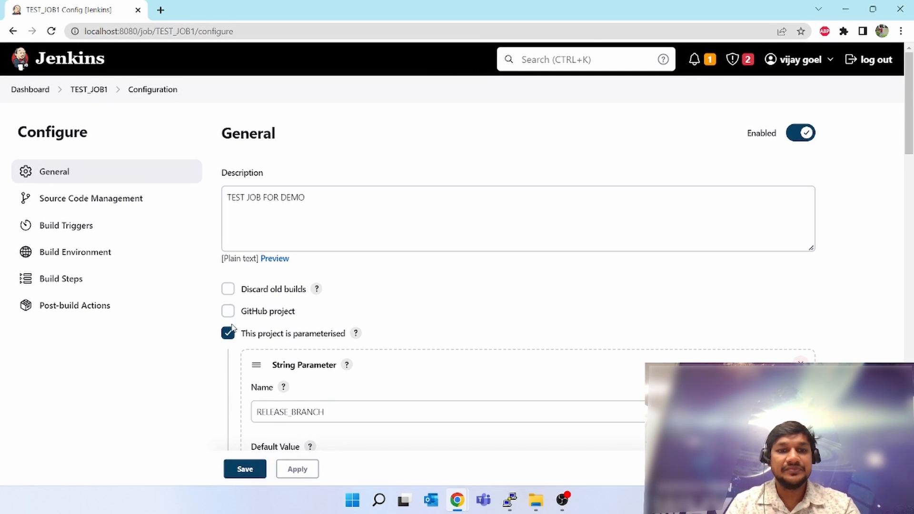
- Apply and save TEST_JOB1's copied configuration without changes, and return to the dashboard
{"action": "scroll", "coordinate": [453, 290], "scroll_direction": "down", "scroll_amount": 15}
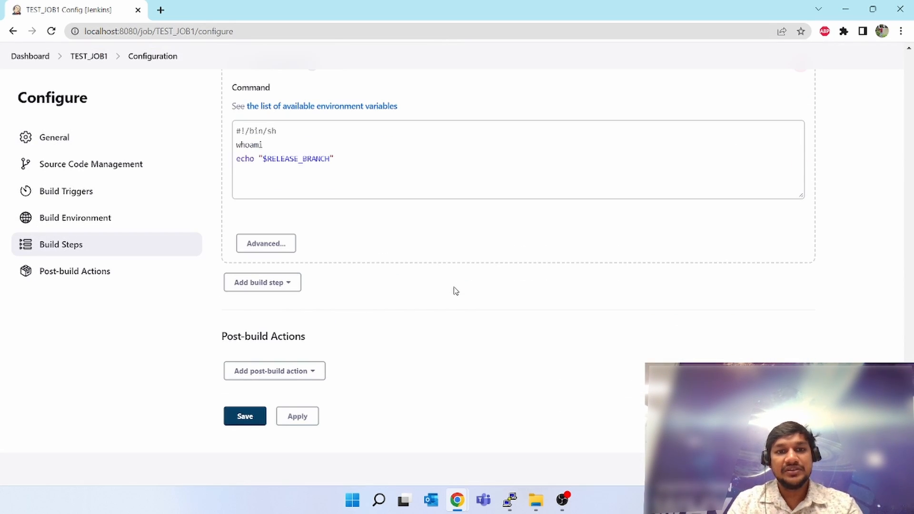
{"action": "left_click", "coordinate": [298, 416]}
{"action": "left_click", "coordinate": [242, 416]}
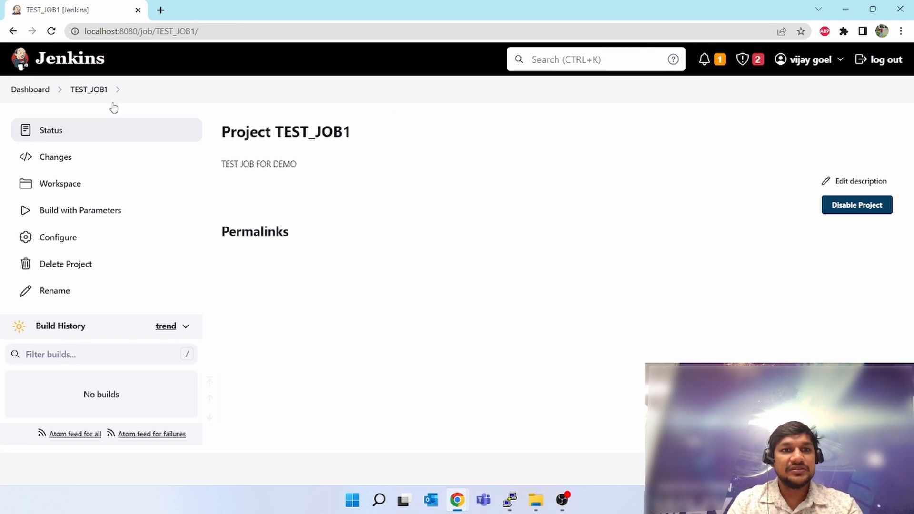
{"action": "left_click", "coordinate": [76, 65]}
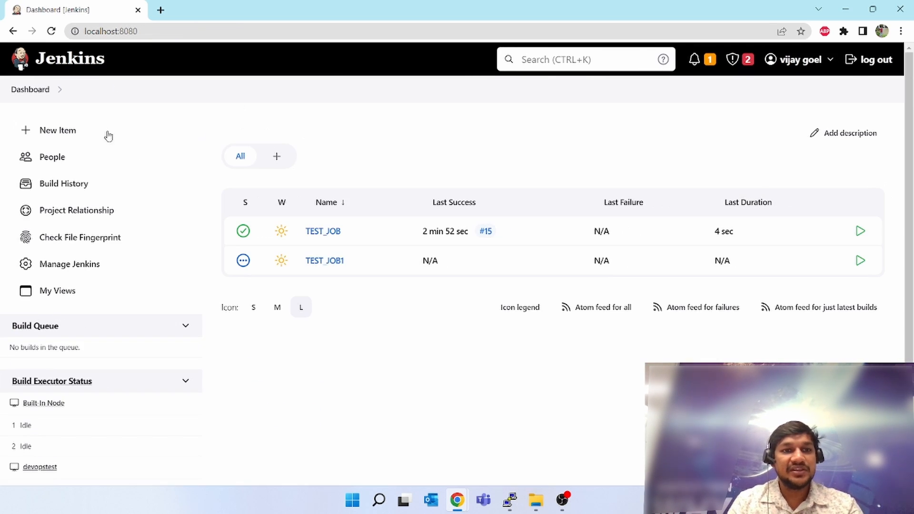
- Create a new item named TEST_JOB2 as a copy of TEST_JOB
{"action": "left_click", "coordinate": [49, 128]}
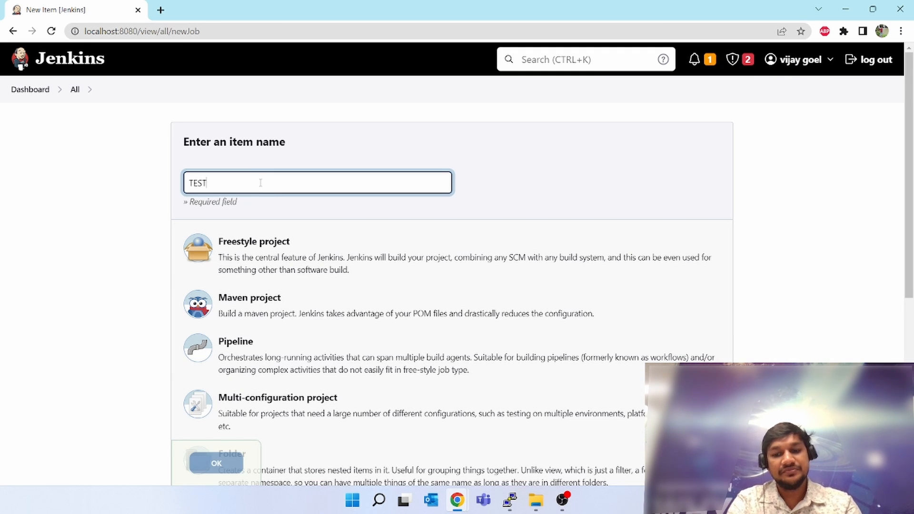
{"action": "type", "text": "TEST_JOB2"}
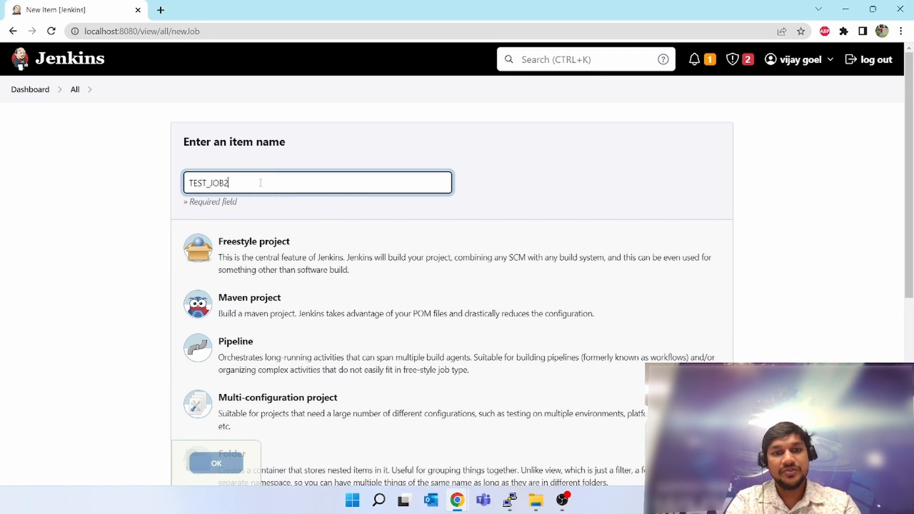
{"action": "scroll", "coordinate": [306, 287], "scroll_direction": "down", "scroll_amount": 5}
{"action": "left_click", "coordinate": [287, 346]}
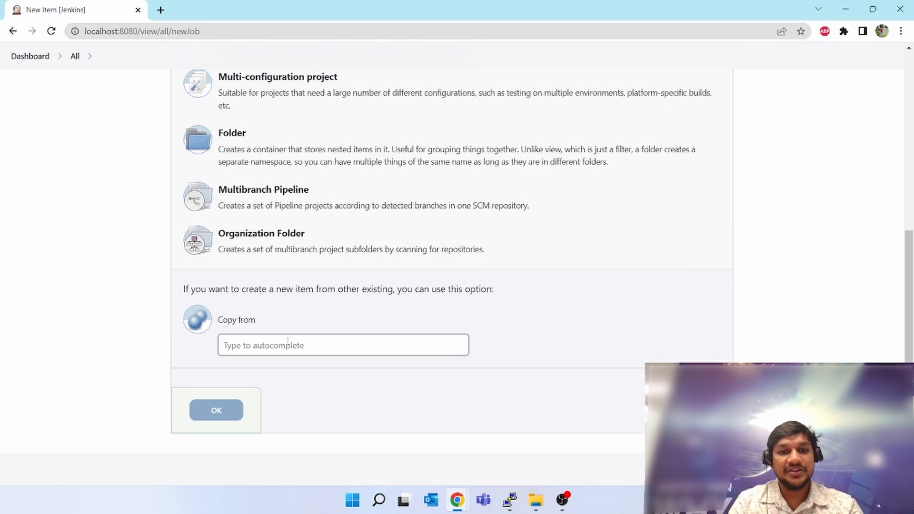
{"action": "type", "text": "TES"}
{"action": "key", "text": "Down"}
{"action": "key", "text": "Down"}
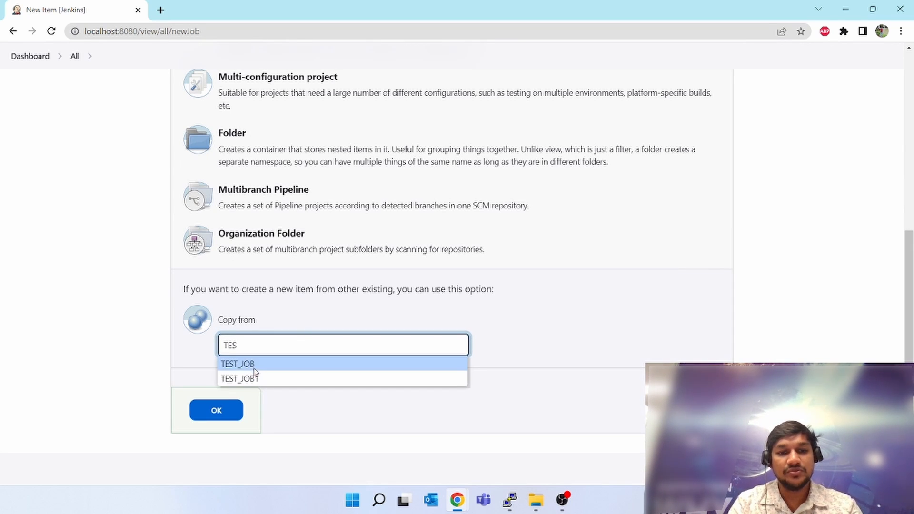
{"action": "left_click", "coordinate": [253, 365]}
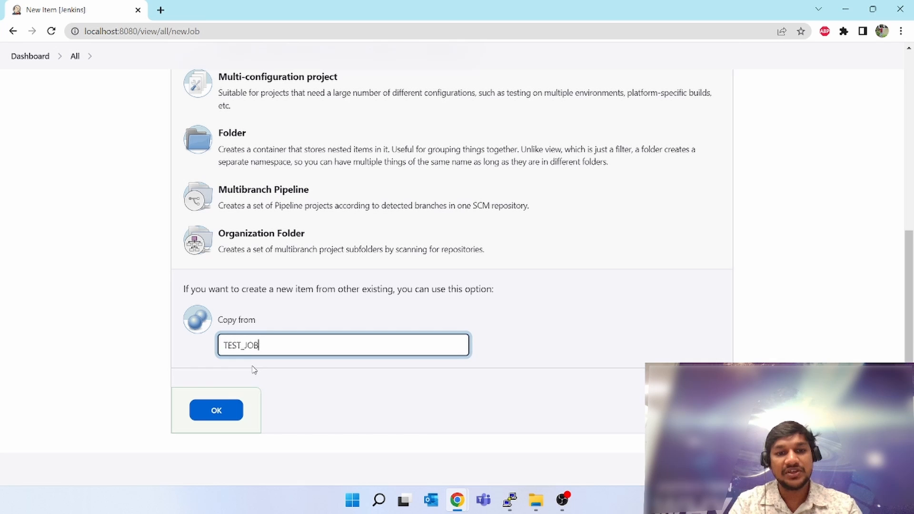
{"action": "left_click", "coordinate": [216, 410]}
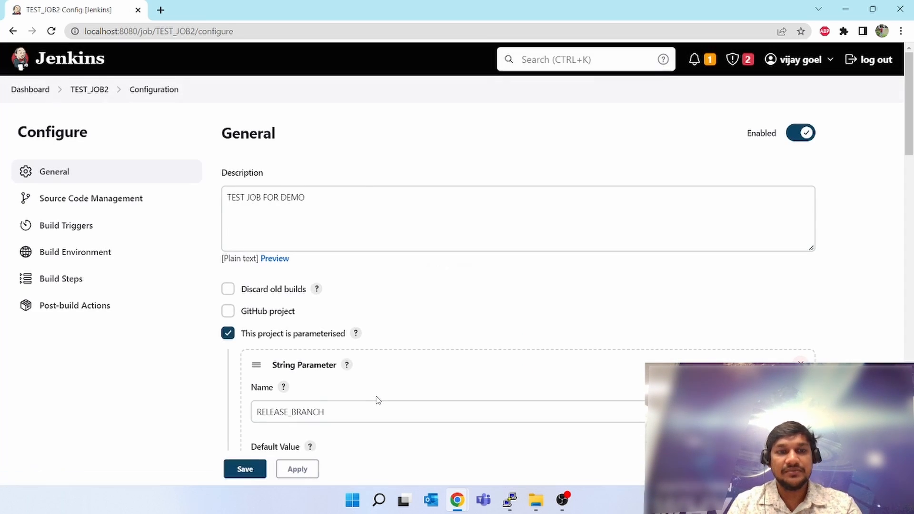
- Apply and save TEST_JOB2's copied configuration without changes, and return to the dashboard
{"action": "scroll", "coordinate": [379, 400], "scroll_direction": "down", "scroll_amount": 1}
{"action": "left_click", "coordinate": [309, 471]}
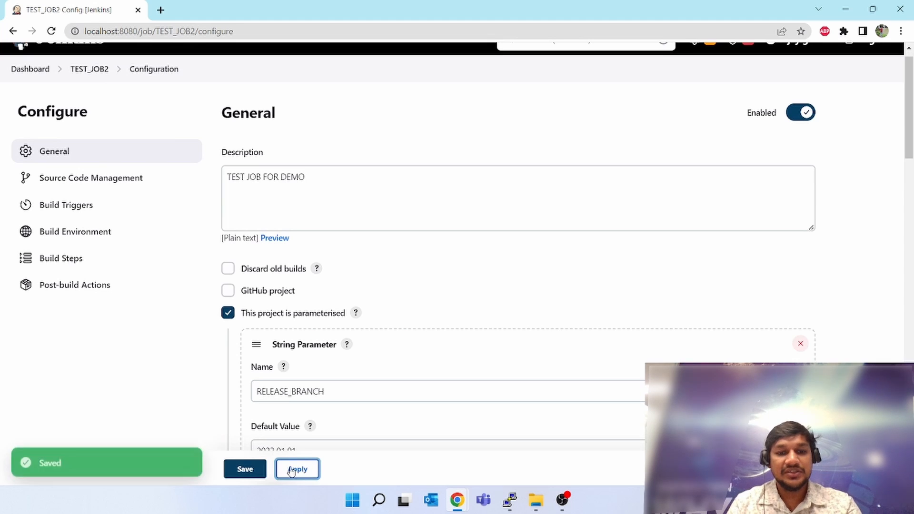
{"action": "left_click", "coordinate": [242, 470]}
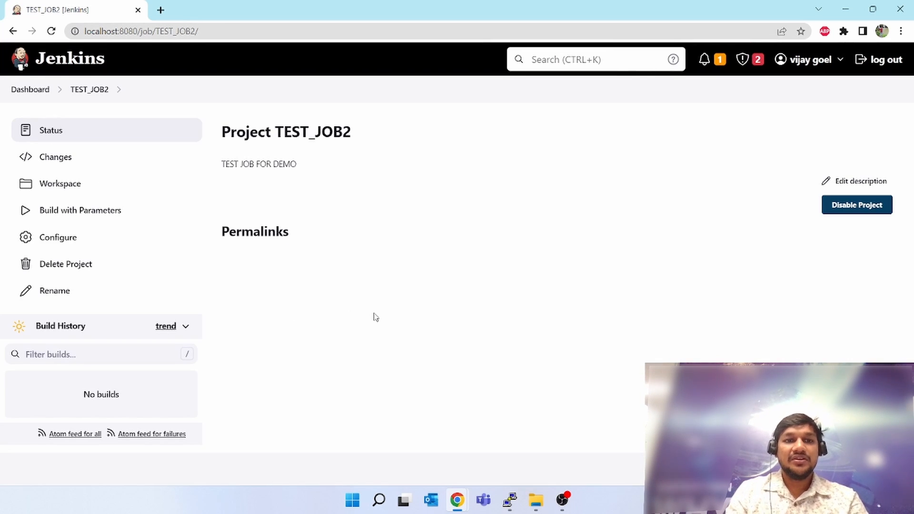
{"action": "left_click", "coordinate": [64, 59]}
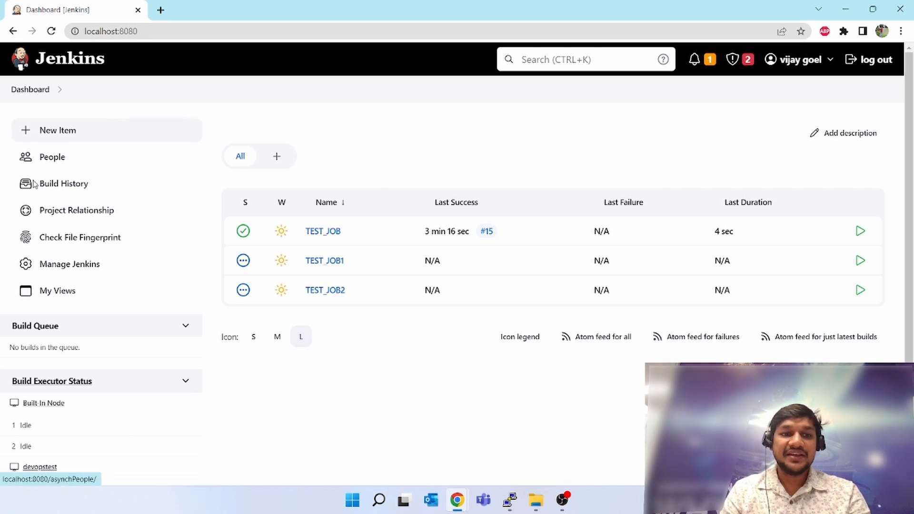
- Search the available plugins in the plugin manager for TRIGGER
{"action": "left_click", "coordinate": [73, 270]}
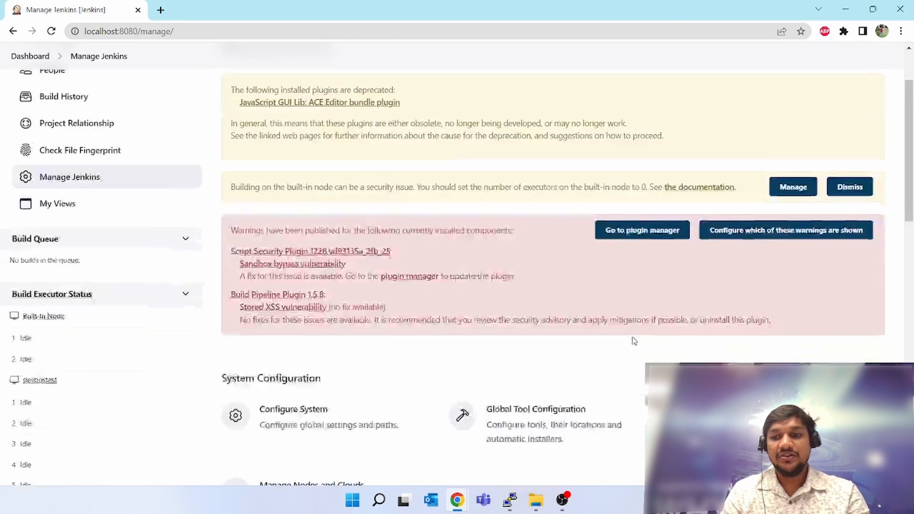
{"action": "scroll", "coordinate": [633, 339], "scroll_direction": "down", "scroll_amount": 3}
{"action": "left_click", "coordinate": [745, 353]}
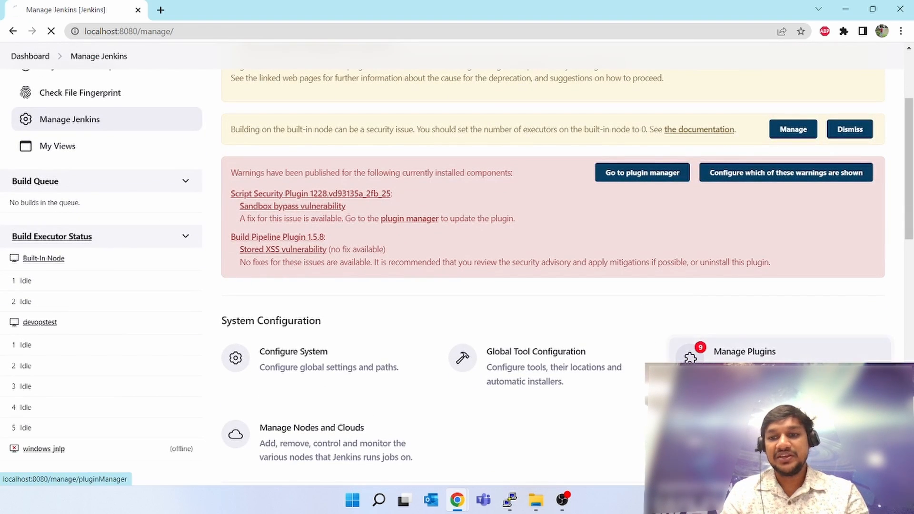
{"action": "left_click", "coordinate": [80, 158]}
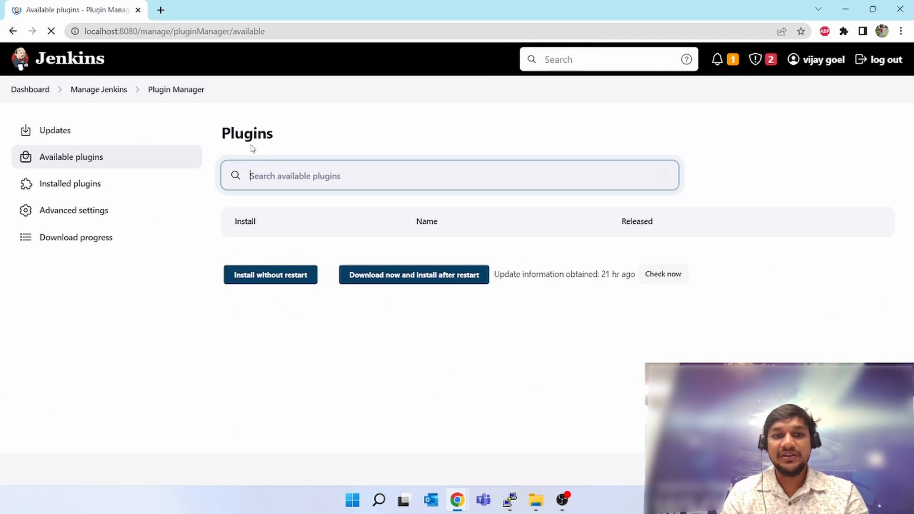
{"action": "type", "text": "TRIGGER"}
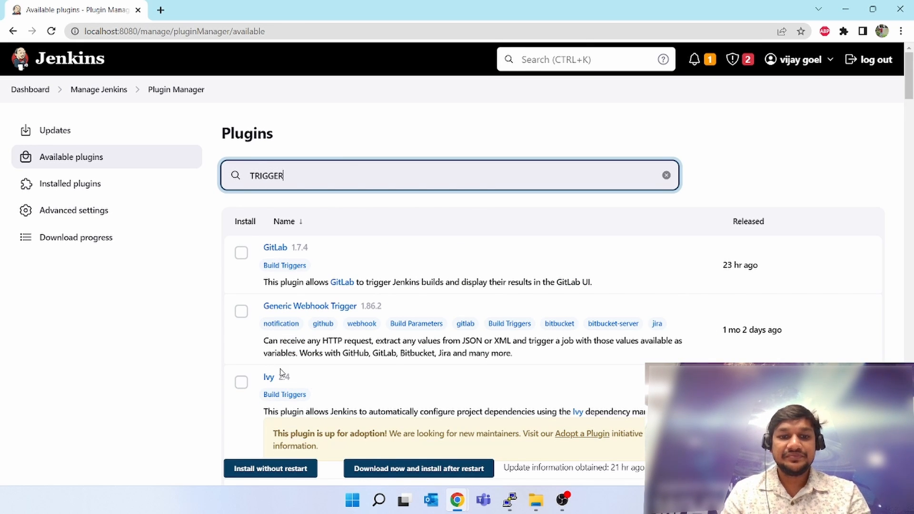
- Search the installed plugins for TRIGGER, look through the matches for the Parameterized Trigger plugin, and return to the dashboard
{"action": "left_click", "coordinate": [77, 185]}
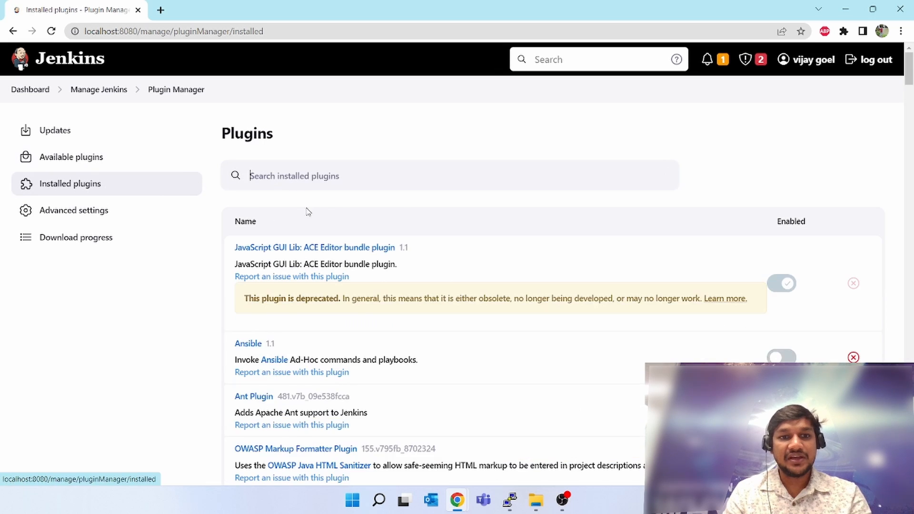
{"action": "type", "text": "TRIGGER"}
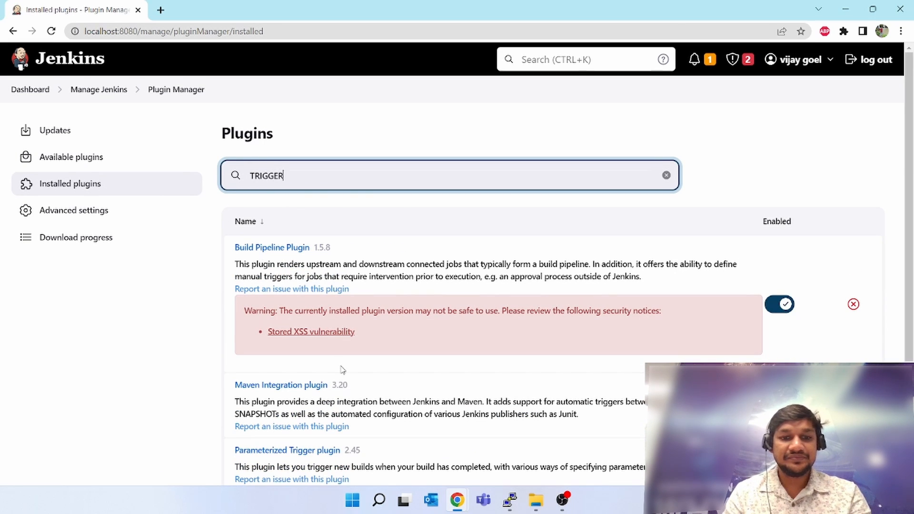
{"action": "scroll", "coordinate": [342, 370], "scroll_direction": "down", "scroll_amount": 3}
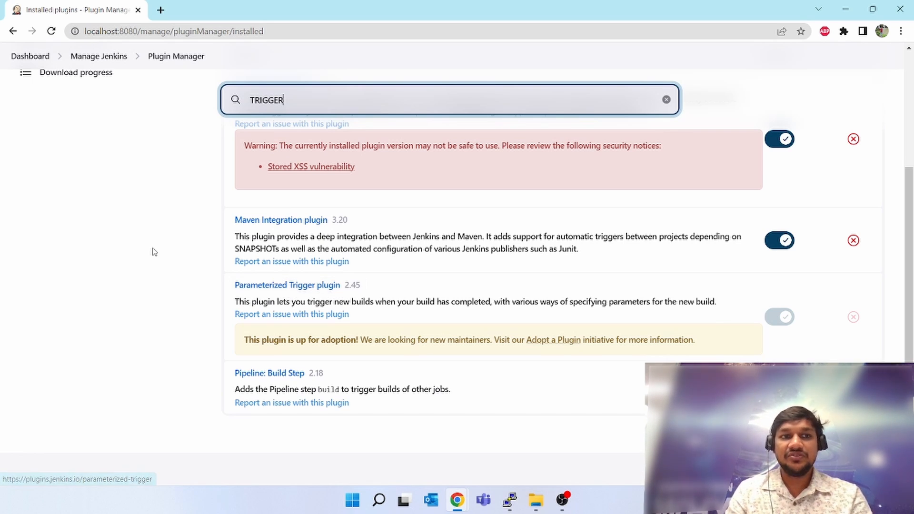
{"action": "scroll", "coordinate": [151, 252], "scroll_direction": "up", "scroll_amount": 3}
{"action": "left_click", "coordinate": [61, 63]}
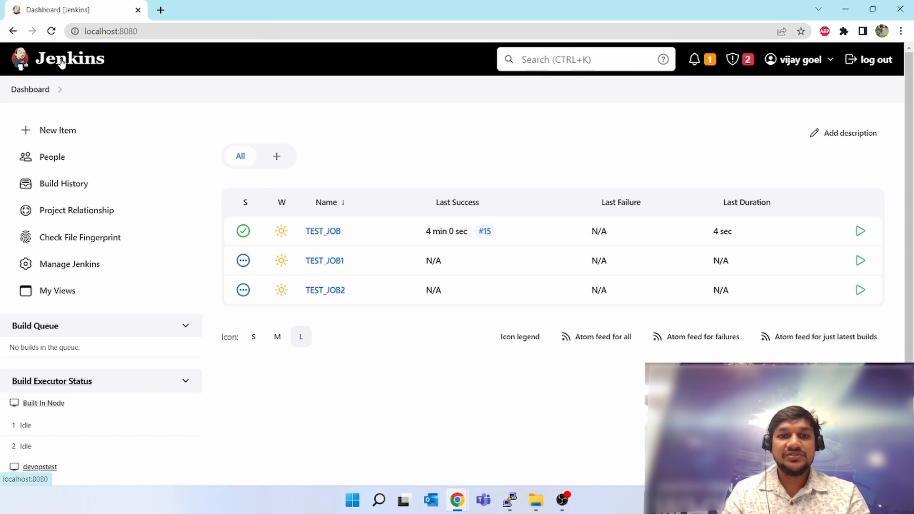
- Open TEST_JOB's configuration and examine its string parameter, build triggers and the Execute shell command that echoes the parameter
{"action": "left_click", "coordinate": [326, 231]}
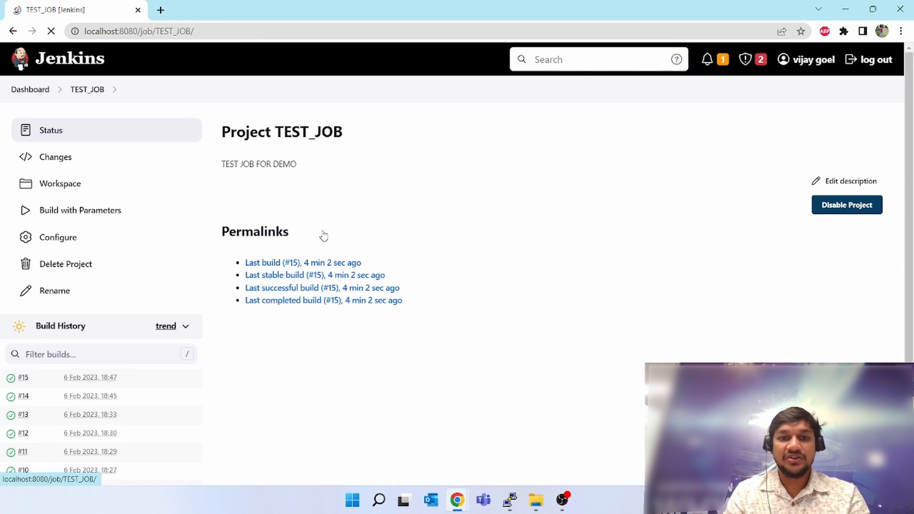
{"action": "left_click", "coordinate": [52, 237]}
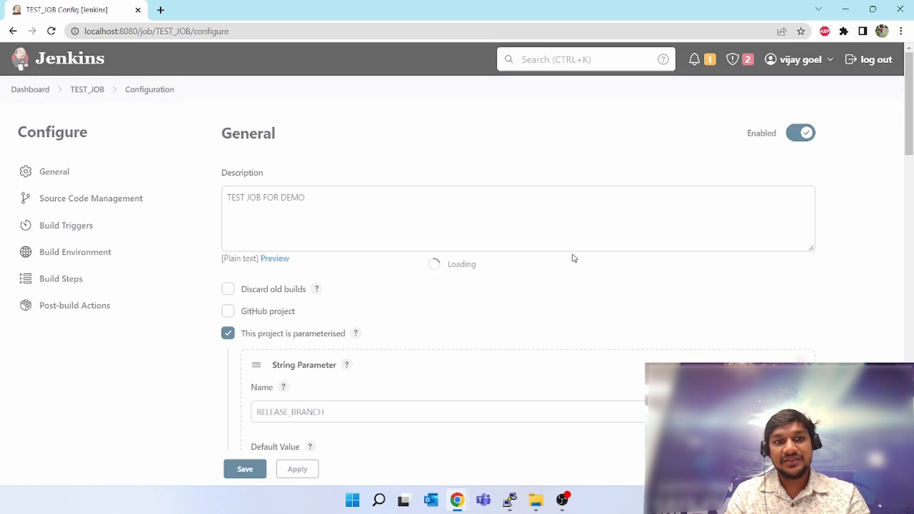
{"action": "scroll", "coordinate": [575, 258], "scroll_direction": "down", "scroll_amount": 3}
{"action": "scroll", "coordinate": [575, 258], "scroll_direction": "down", "scroll_amount": 1}
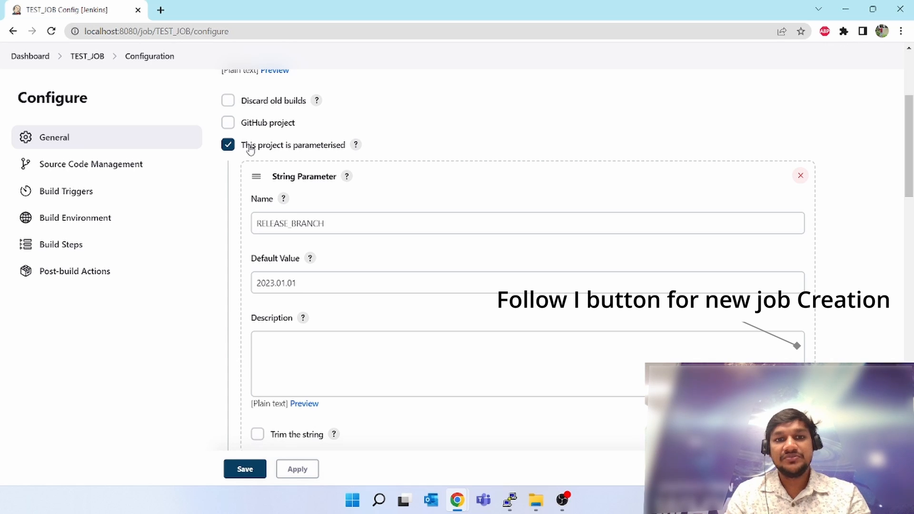
{"action": "scroll", "coordinate": [425, 171], "scroll_direction": "down", "scroll_amount": 7}
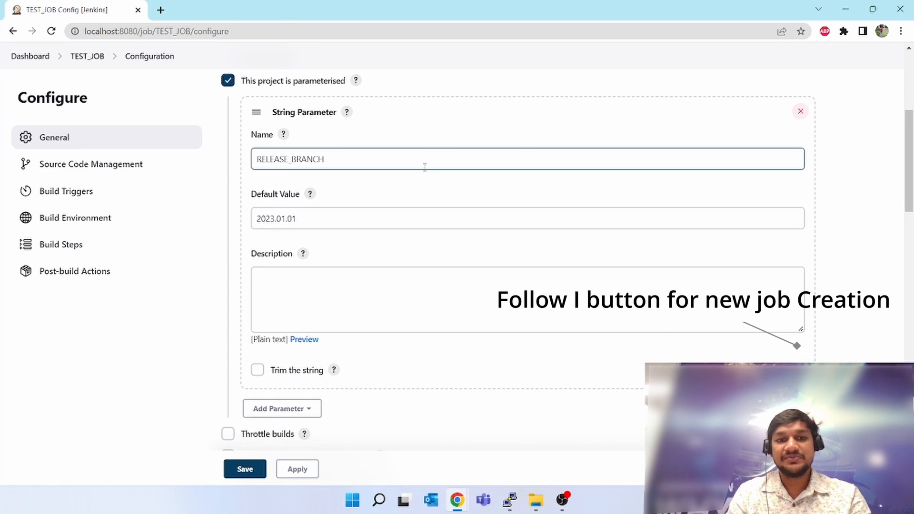
{"action": "scroll", "coordinate": [425, 172], "scroll_direction": "down", "scroll_amount": 13}
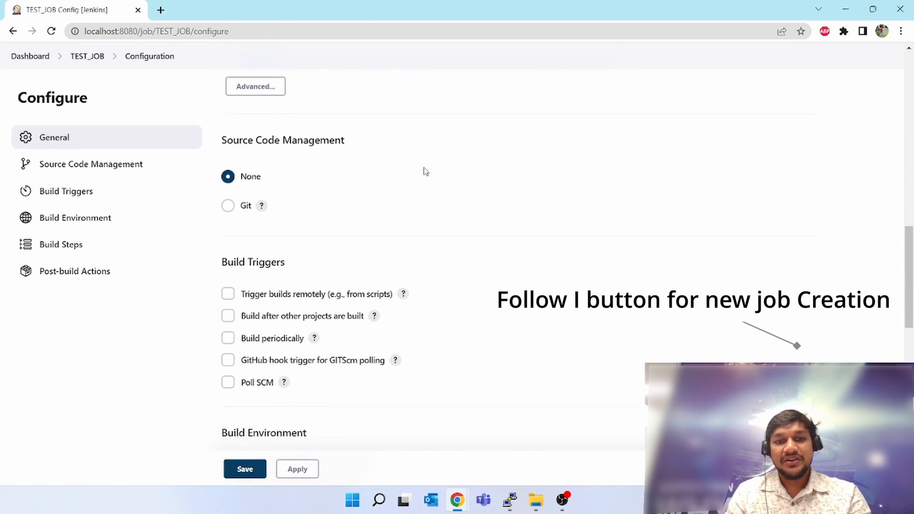
{"action": "scroll", "coordinate": [425, 172], "scroll_direction": "down", "scroll_amount": 2}
{"action": "left_click", "coordinate": [288, 296]}
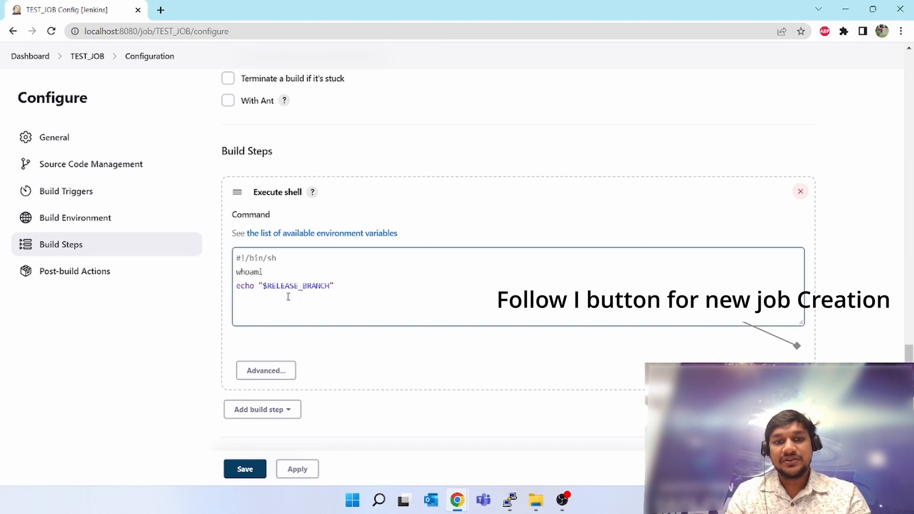
{"action": "left_click_drag", "start_coordinate": [343, 287], "coordinate": [230, 286]}
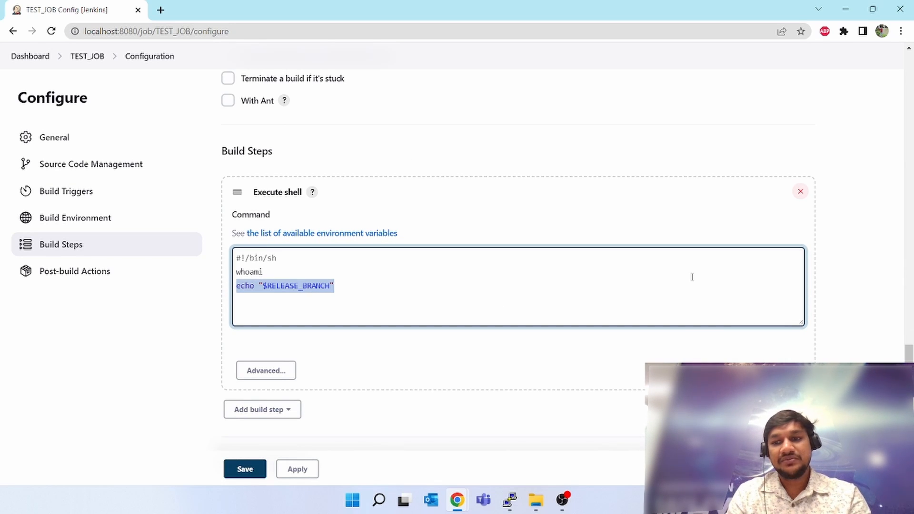
{"action": "scroll", "coordinate": [847, 321], "scroll_direction": "down", "scroll_amount": 3}
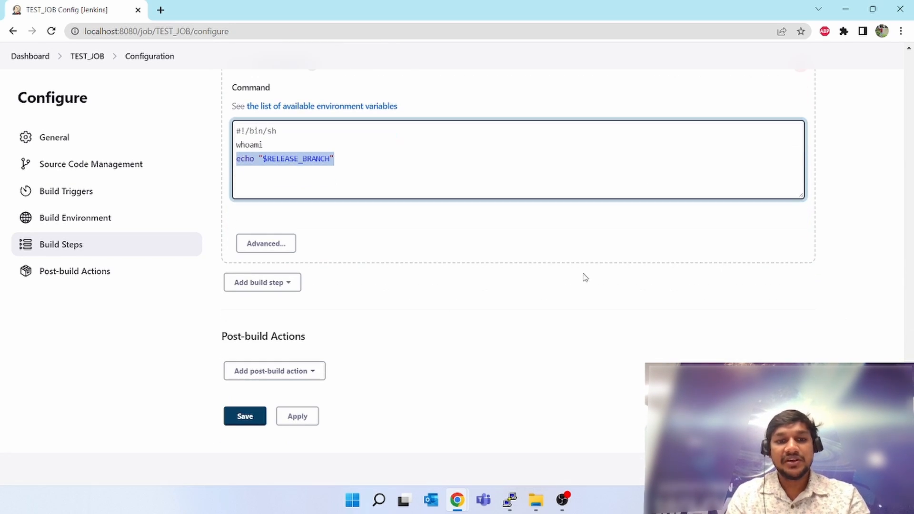
- Add a "Trigger parameterized build on other projects" post-build action to TEST_JOB with TEST_JOB1 as the project to build
{"action": "left_click", "coordinate": [312, 373]}
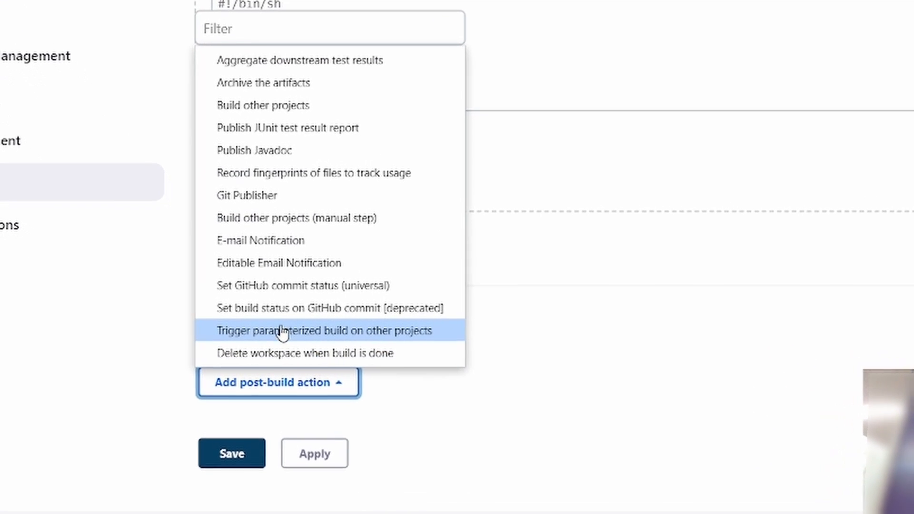
{"action": "left_click", "coordinate": [384, 324]}
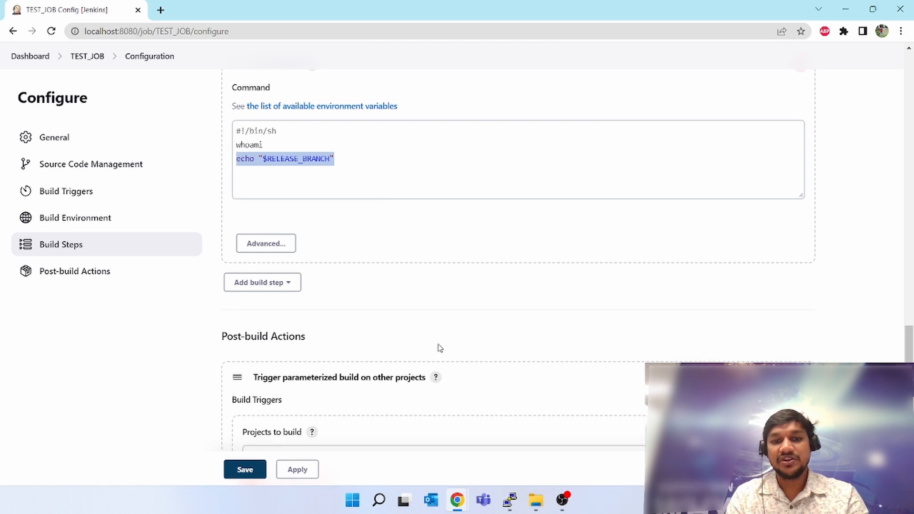
{"action": "scroll", "coordinate": [457, 355], "scroll_direction": "down", "scroll_amount": 3}
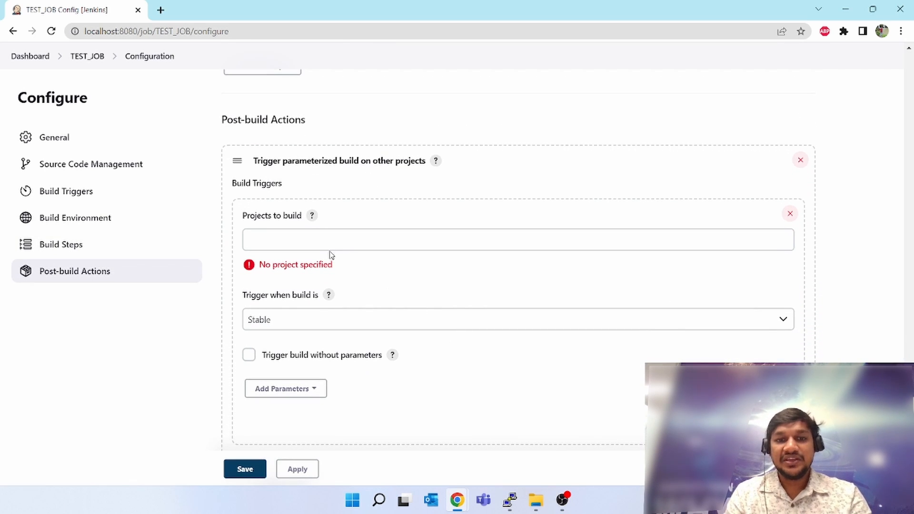
{"action": "left_click", "coordinate": [317, 242]}
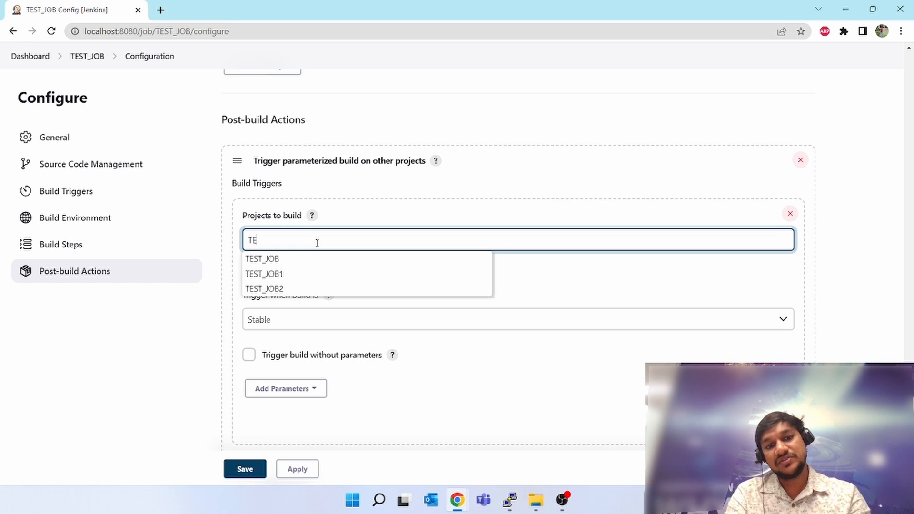
{"action": "left_click", "coordinate": [276, 275]}
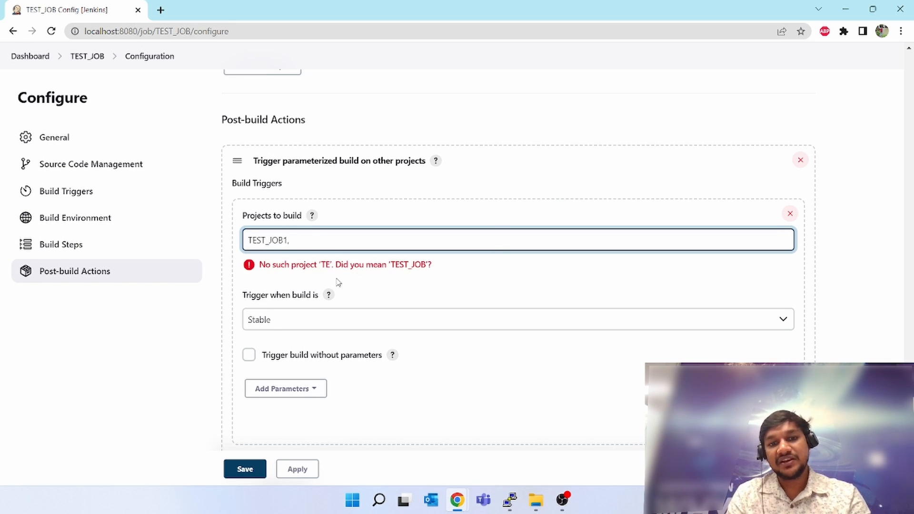
{"action": "left_click", "coordinate": [158, 346]}
{"action": "left_click", "coordinate": [333, 240]}
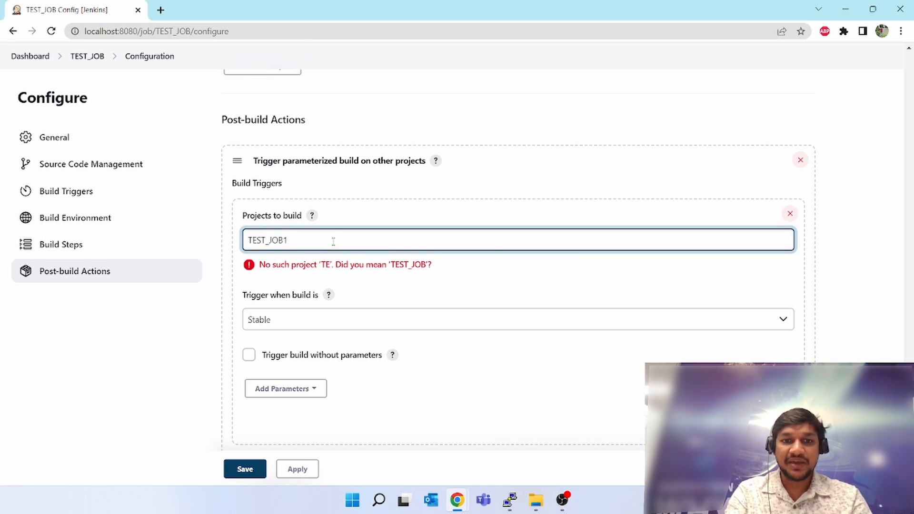
{"action": "left_click", "coordinate": [160, 346]}
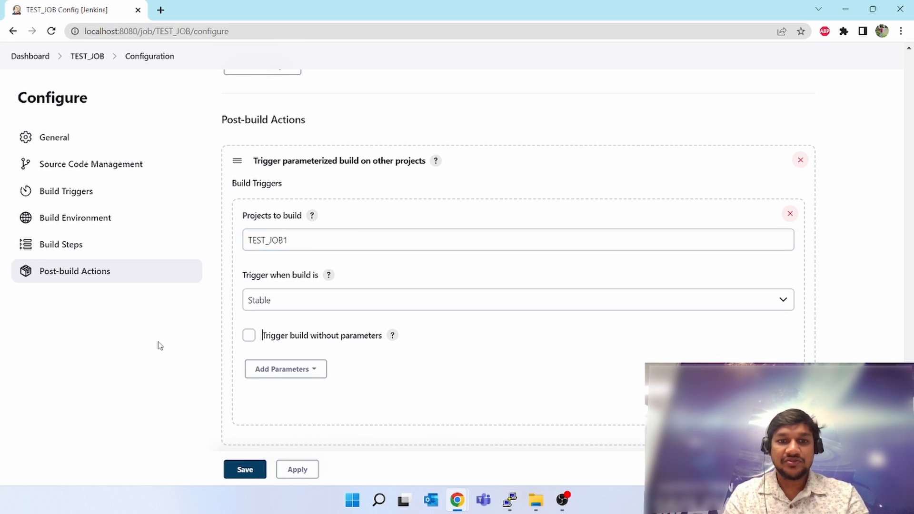
- Review the trigger conditions while keeping Stable, apply and save TEST_JOB's configuration, and return to the dashboard
{"action": "left_click", "coordinate": [284, 299]}
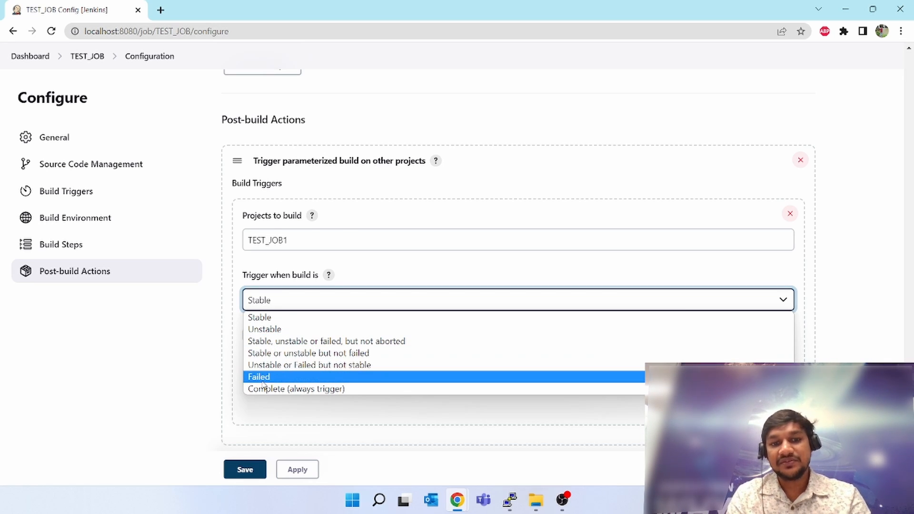
{"action": "left_click", "coordinate": [165, 365]}
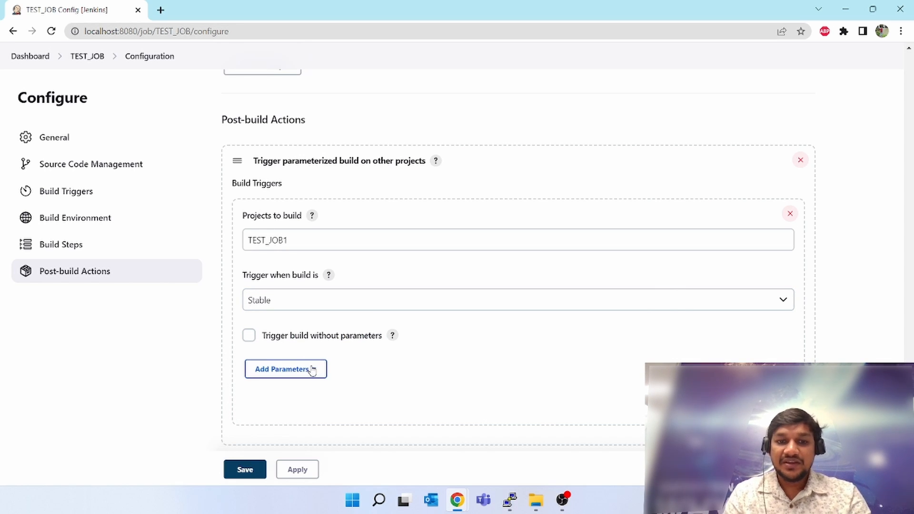
{"action": "scroll", "coordinate": [402, 370], "scroll_direction": "down", "scroll_amount": 2}
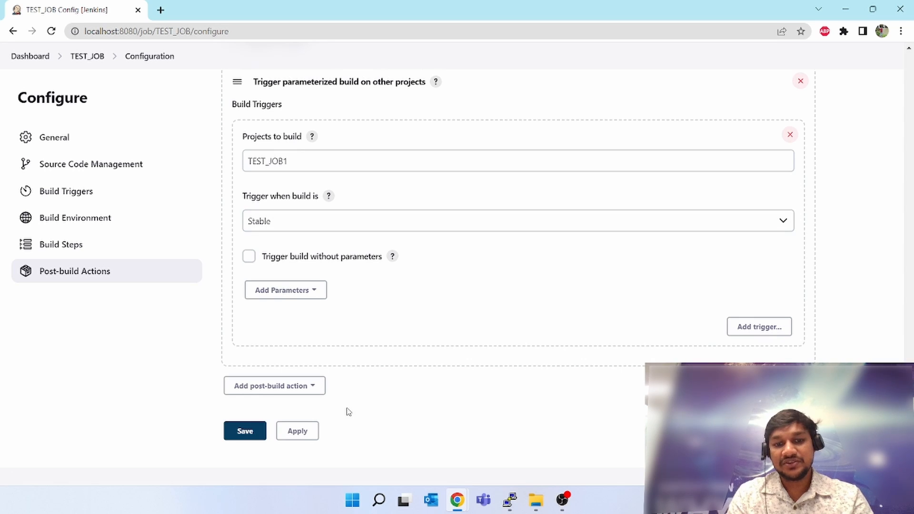
{"action": "left_click", "coordinate": [300, 431]}
{"action": "left_click", "coordinate": [245, 434]}
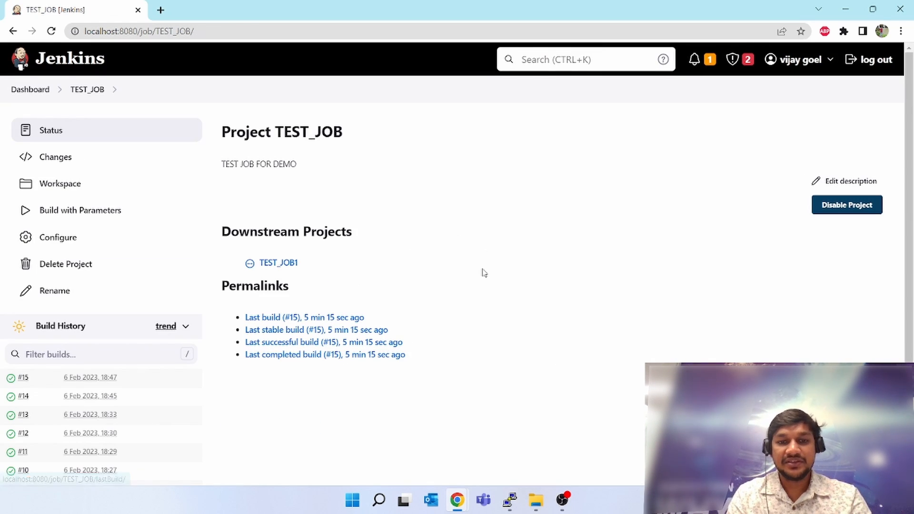
{"action": "left_click", "coordinate": [72, 62]}
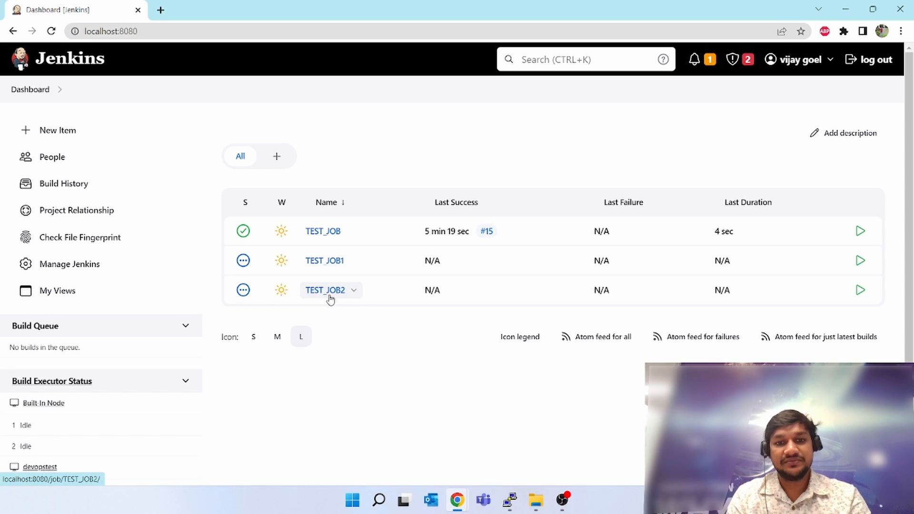
- Open TEST_JOB1's configuration and add a "Trigger parameterized build on other projects" post-build action
{"action": "left_click", "coordinate": [327, 261]}
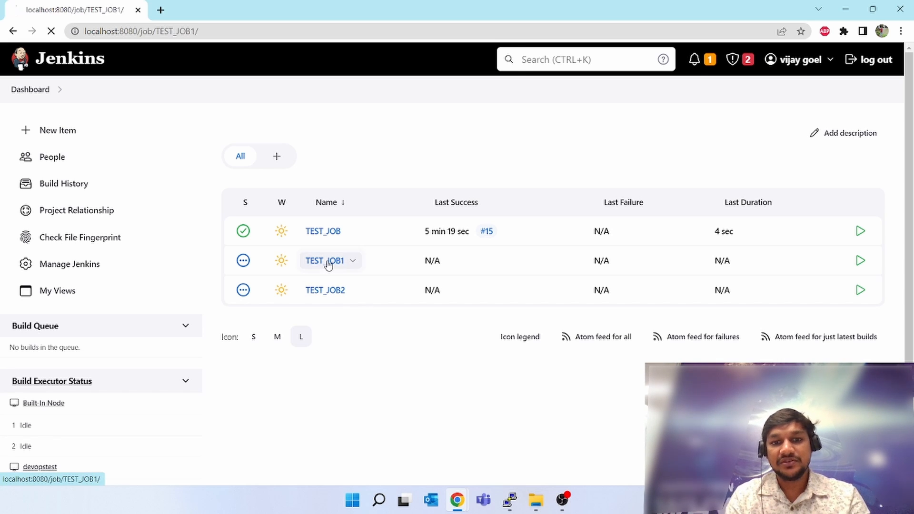
{"action": "left_click", "coordinate": [54, 236]}
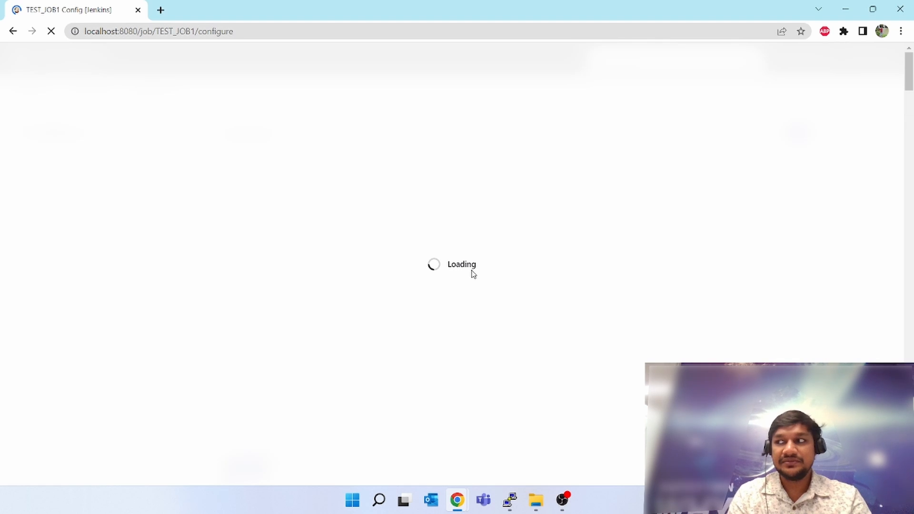
{"action": "scroll", "coordinate": [473, 274], "scroll_direction": "down", "scroll_amount": 20}
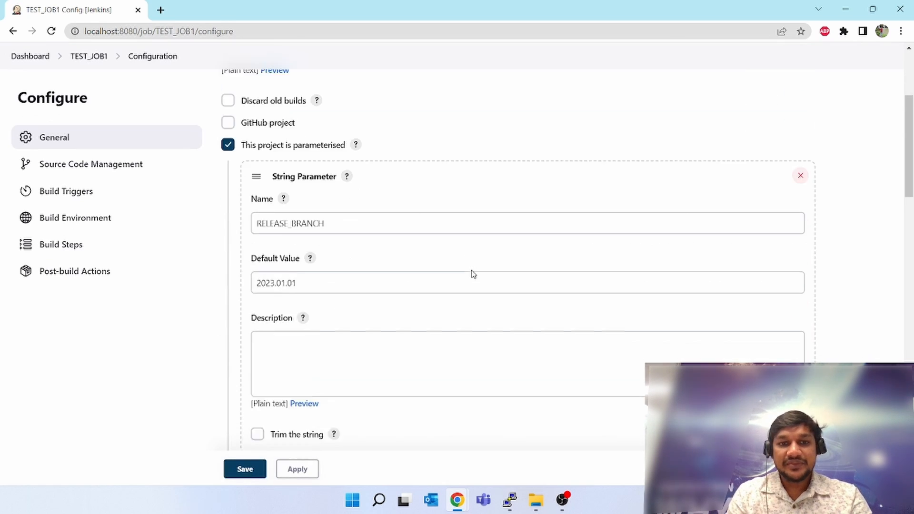
{"action": "scroll", "coordinate": [473, 272], "scroll_direction": "down", "scroll_amount": 3}
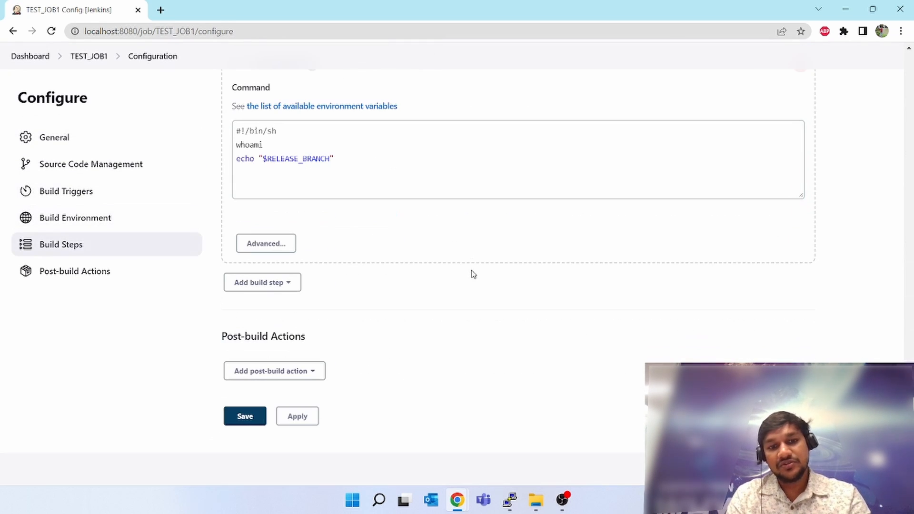
{"action": "left_click", "coordinate": [300, 371]}
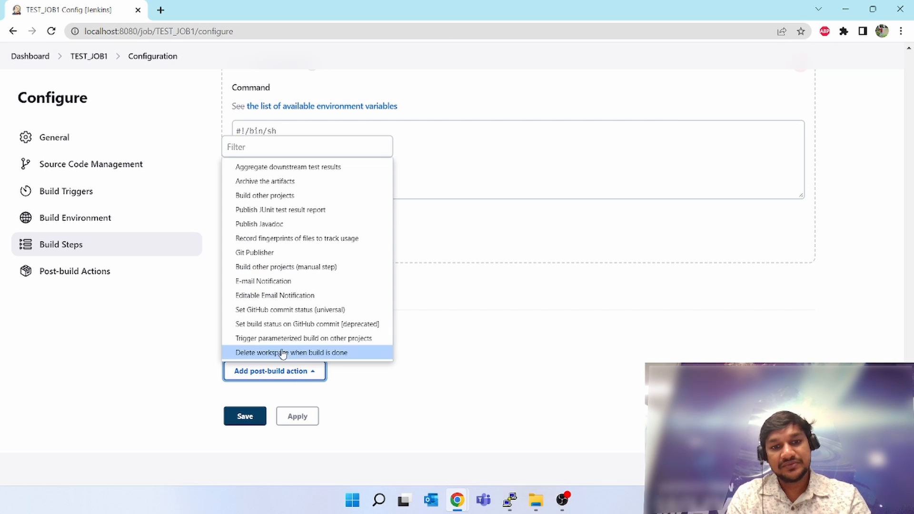
{"action": "left_click", "coordinate": [271, 339]}
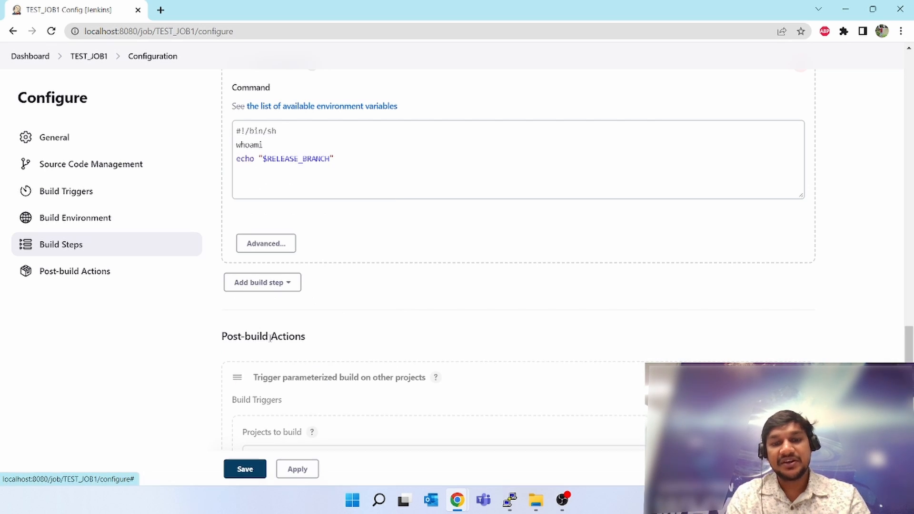
{"action": "scroll", "coordinate": [414, 337], "scroll_direction": "down", "scroll_amount": 3}
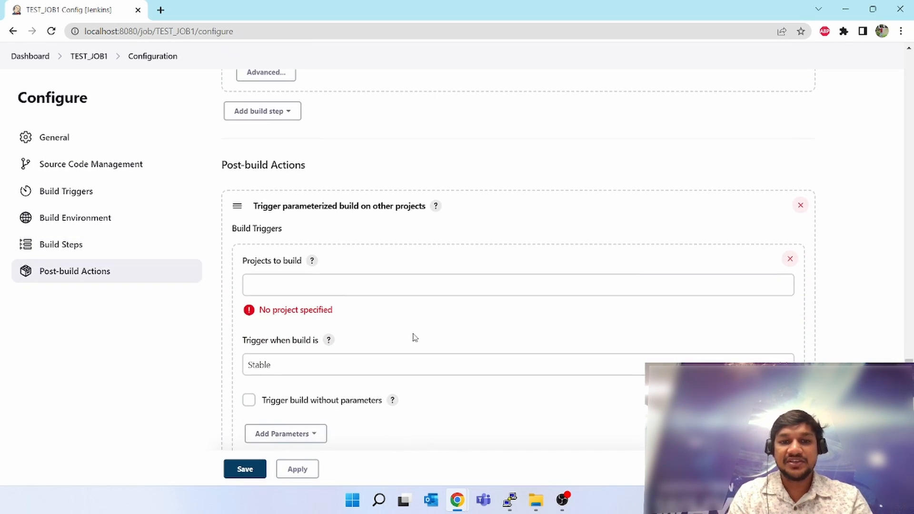
- Set TEST_JOB2 as the only project to build in TEST_JOB1's parameterized trigger
{"action": "left_click", "coordinate": [323, 282]}
{"action": "type", "text": "TEST"}
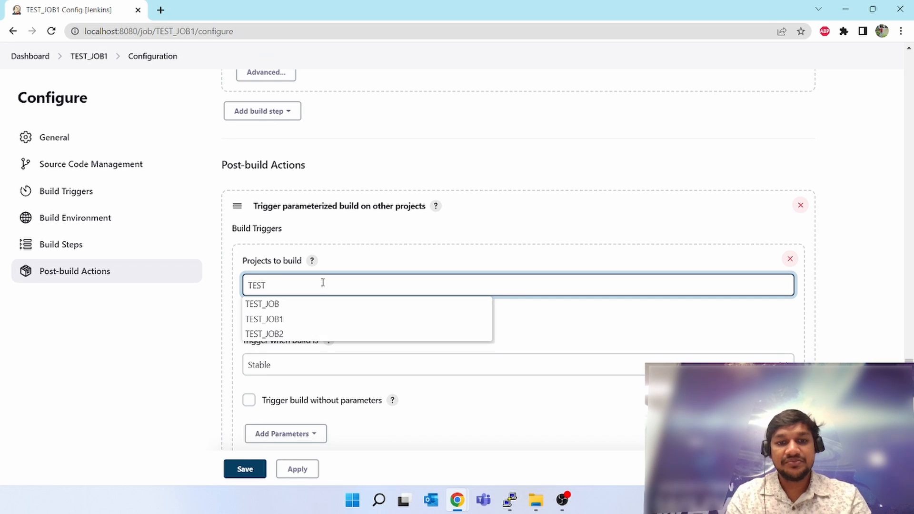
{"action": "left_click", "coordinate": [276, 333]}
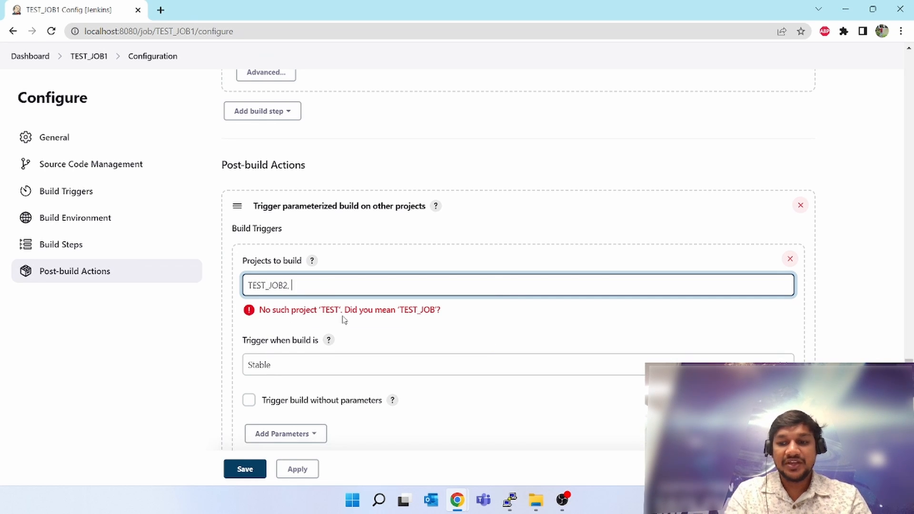
{"action": "left_click", "coordinate": [169, 347]}
{"action": "scroll", "coordinate": [840, 352], "scroll_direction": "down", "scroll_amount": 1}
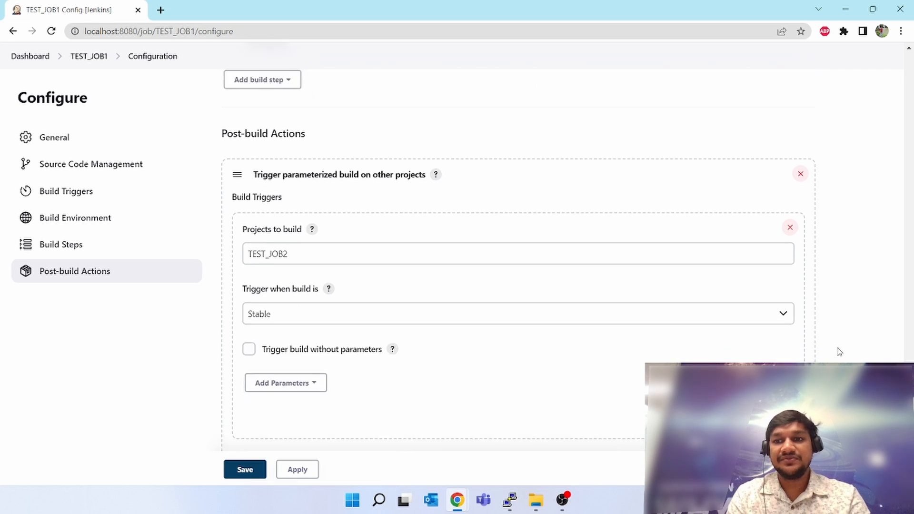
- Keep the trigger condition at Stable, apply and save TEST_JOB1's configuration, and return to the dashboard
{"action": "scroll", "coordinate": [840, 351], "scroll_direction": "down", "scroll_amount": 1}
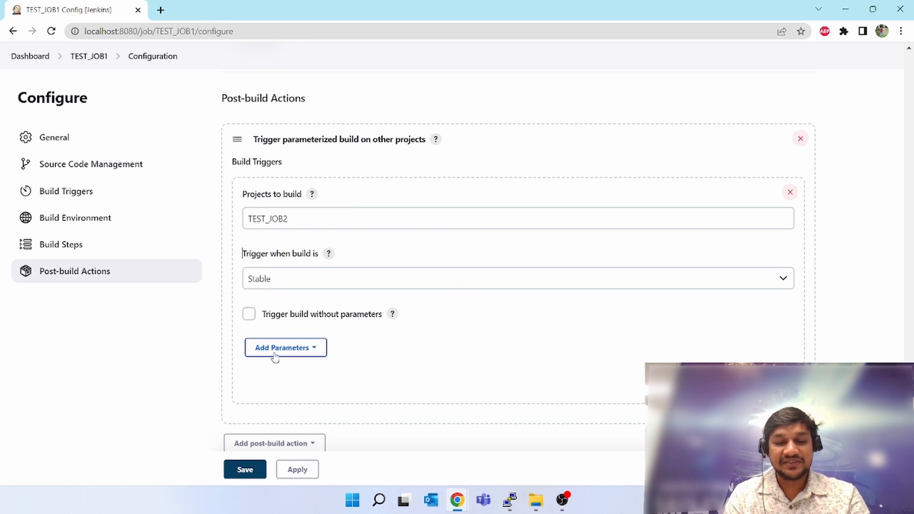
{"action": "scroll", "coordinate": [415, 341], "scroll_direction": "down", "scroll_amount": 1}
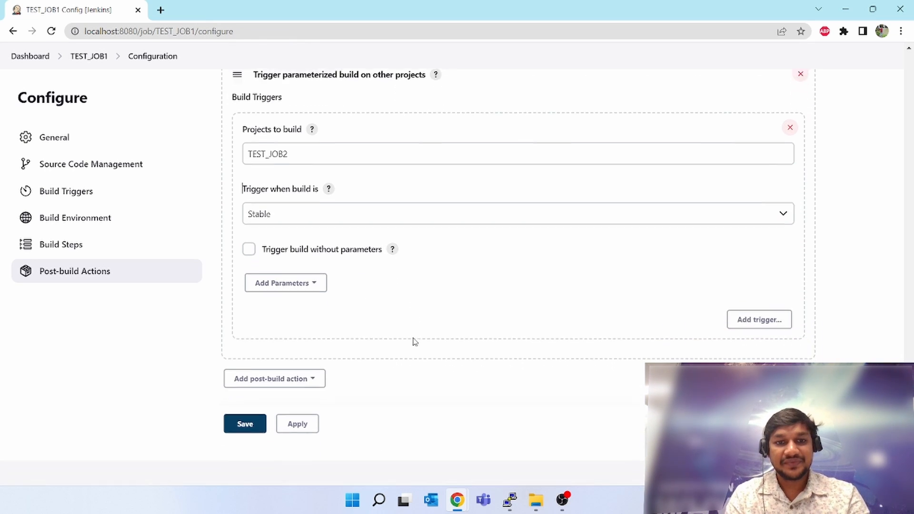
{"action": "left_click", "coordinate": [296, 207]}
{"action": "left_click", "coordinate": [261, 224]}
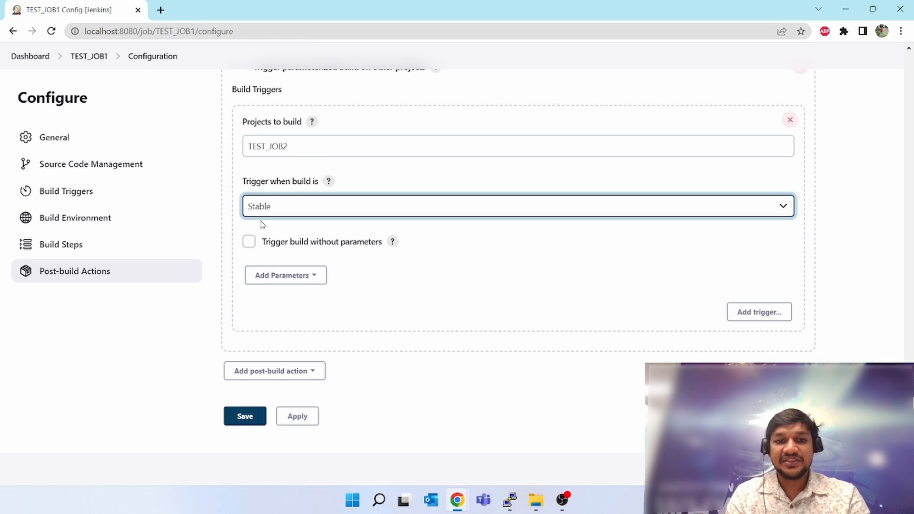
{"action": "left_click", "coordinate": [298, 417]}
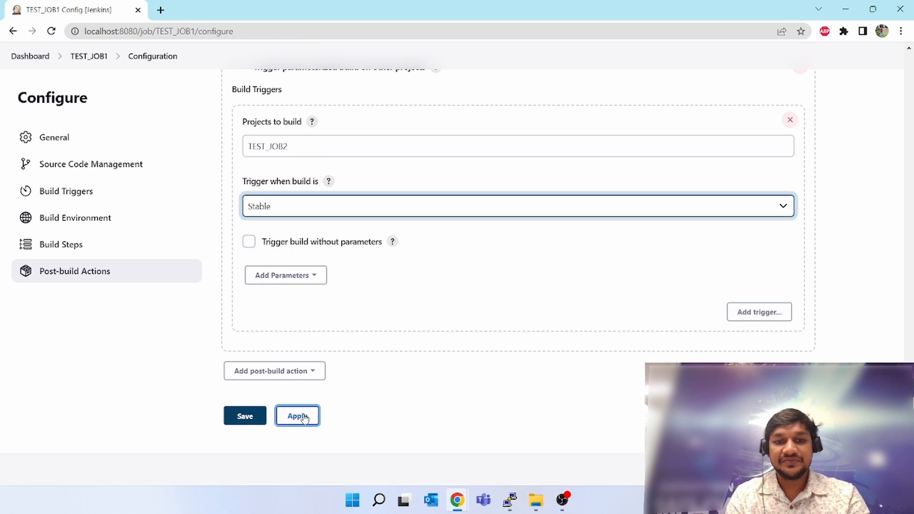
{"action": "left_click", "coordinate": [245, 418]}
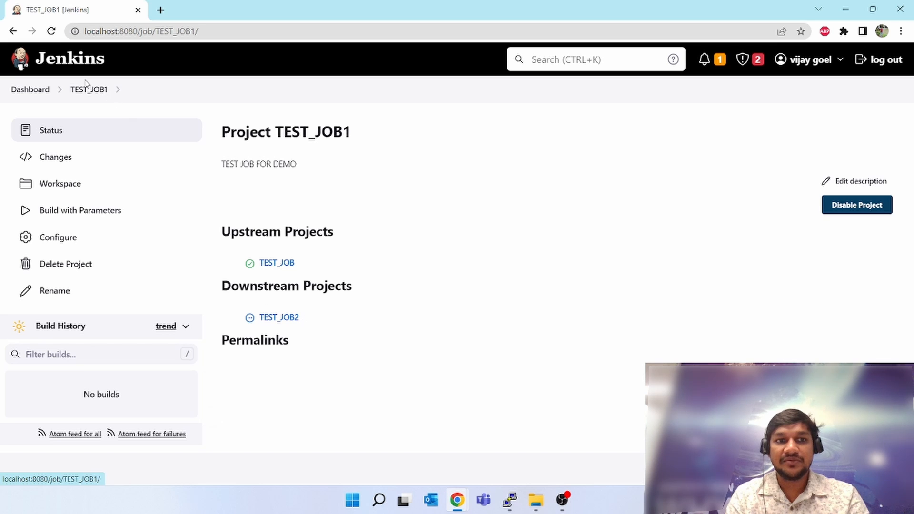
{"action": "left_click", "coordinate": [30, 89]}
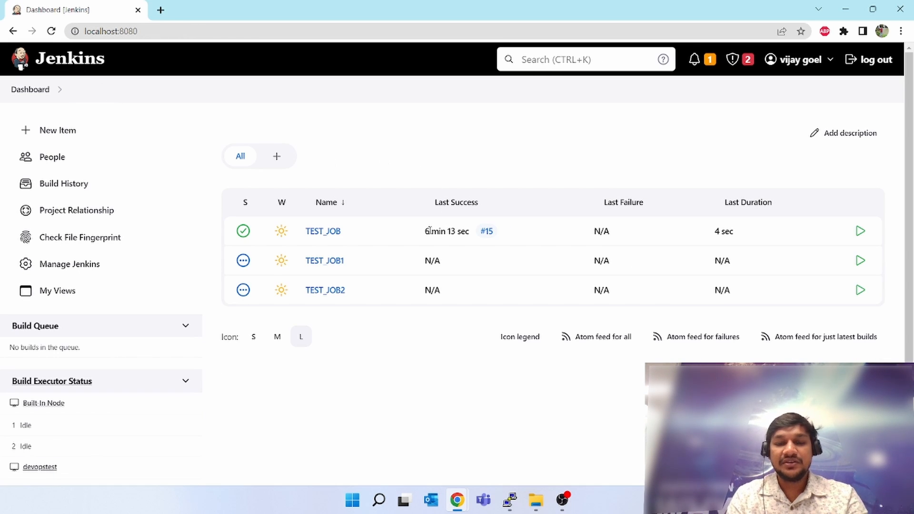
- Build TEST_JOB with RELEASE_BRANCH set to 2023.01.01 and examine the new build's console output
{"action": "left_click", "coordinate": [324, 236]}
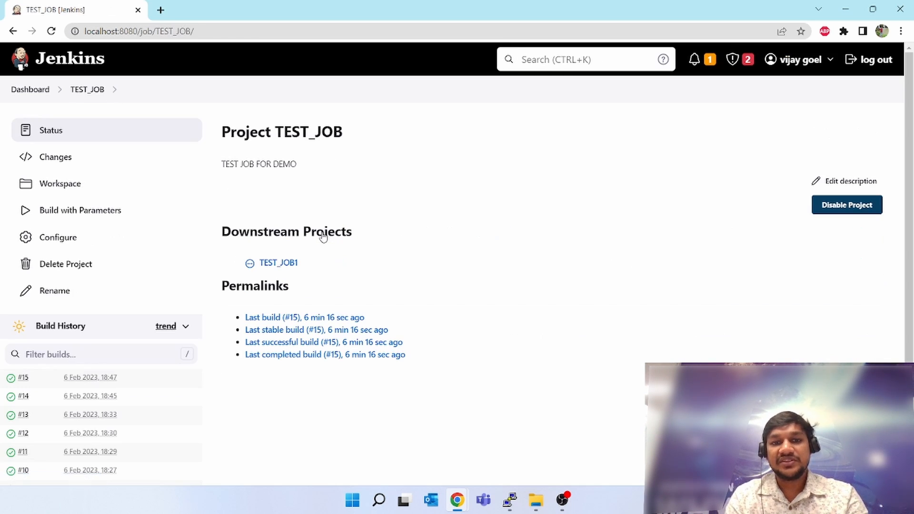
{"action": "left_click", "coordinate": [94, 214]}
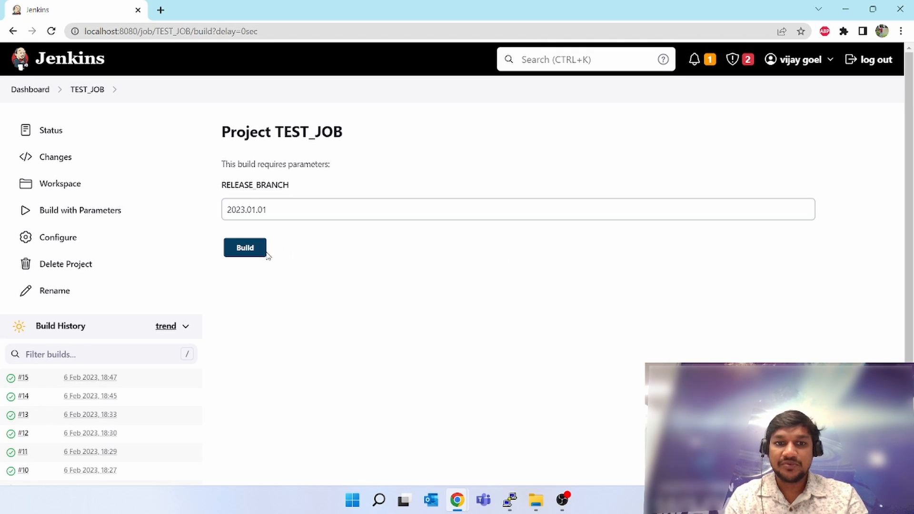
{"action": "left_click", "coordinate": [246, 250]}
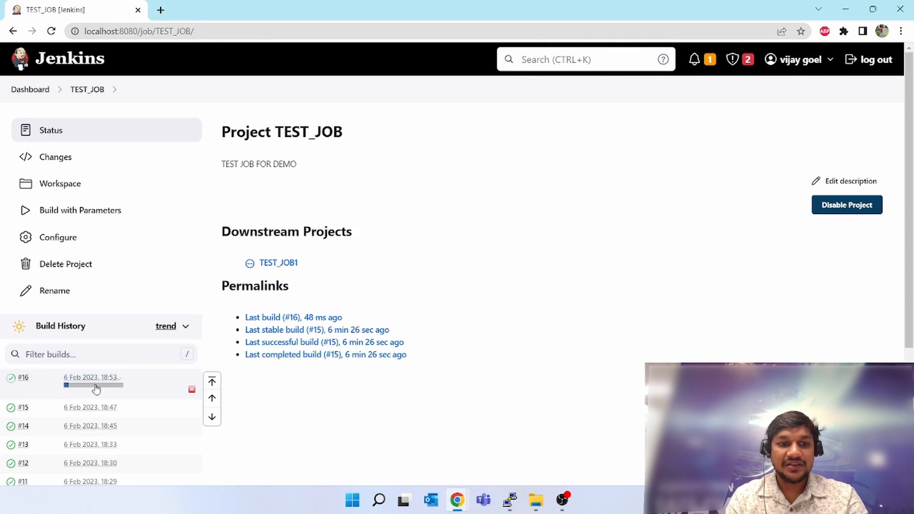
{"action": "left_click", "coordinate": [85, 389]}
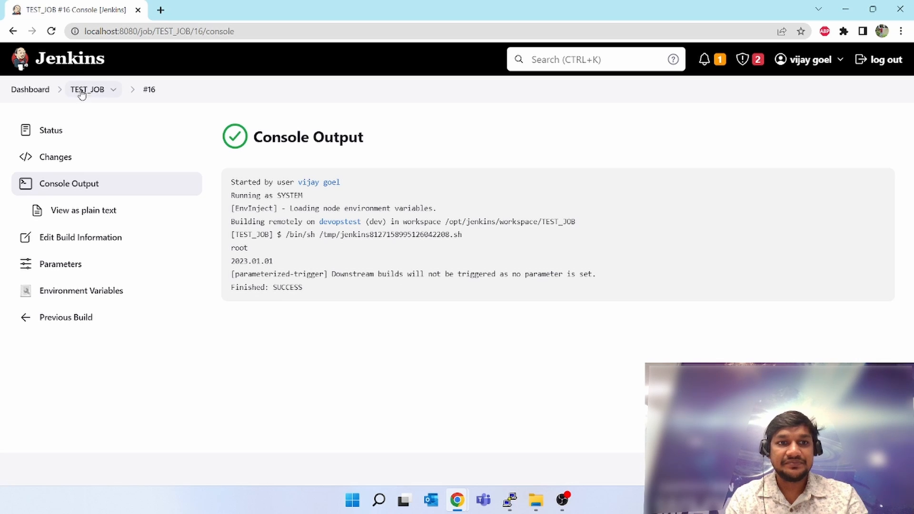
- Open TEST_JOB1's configuration from the dashboard, review its string parameter's name and default value, and return to the dashboard
{"action": "left_click", "coordinate": [79, 71]}
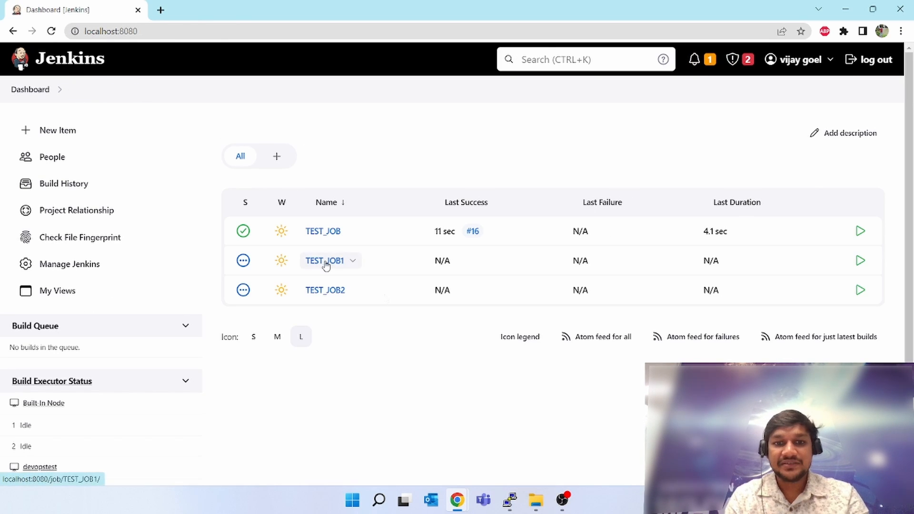
{"action": "left_click", "coordinate": [323, 262]}
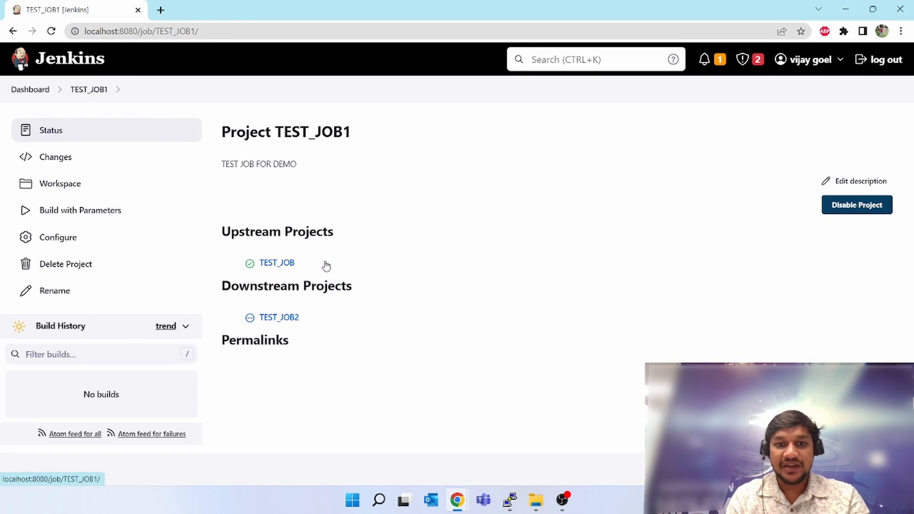
{"action": "left_click", "coordinate": [58, 242]}
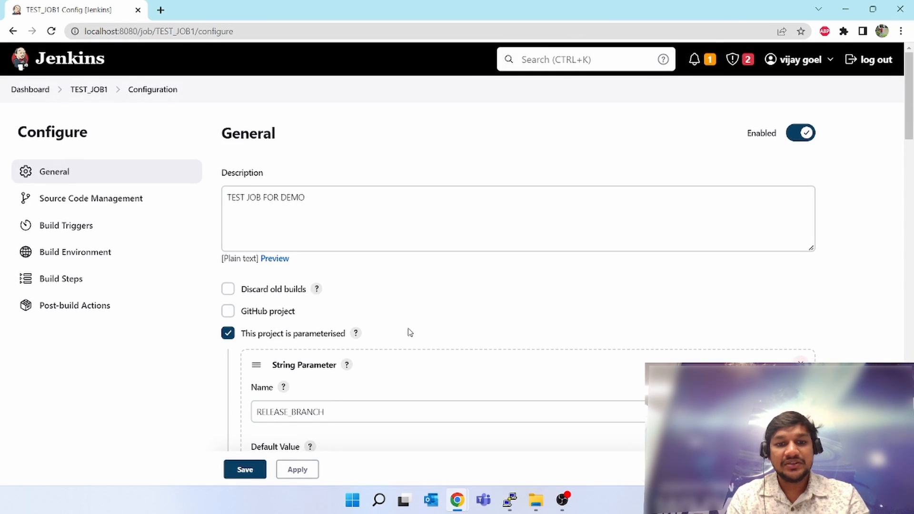
{"action": "scroll", "coordinate": [410, 332], "scroll_direction": "down", "scroll_amount": 2}
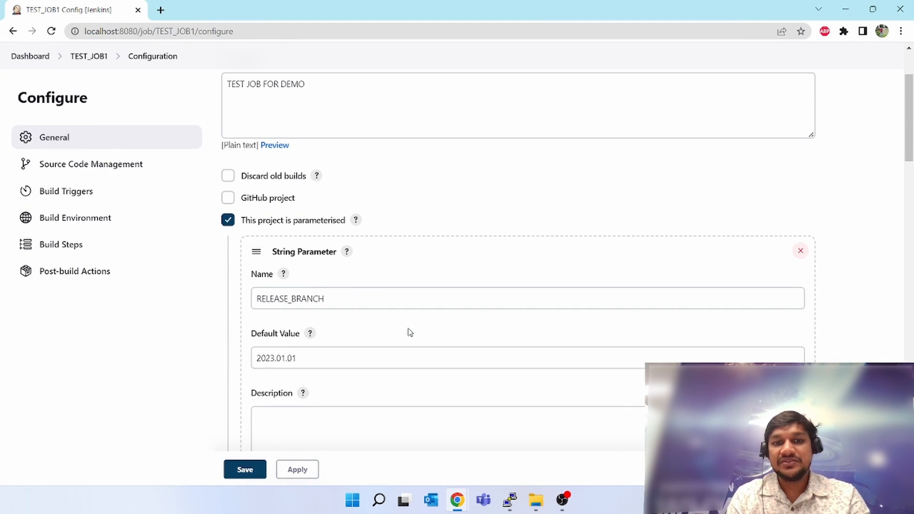
{"action": "left_click", "coordinate": [330, 421]}
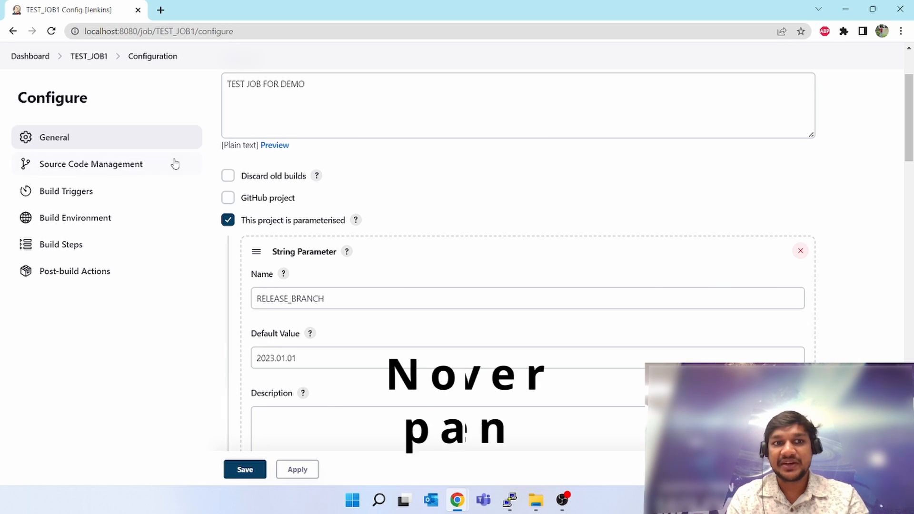
{"action": "left_click", "coordinate": [33, 58]}
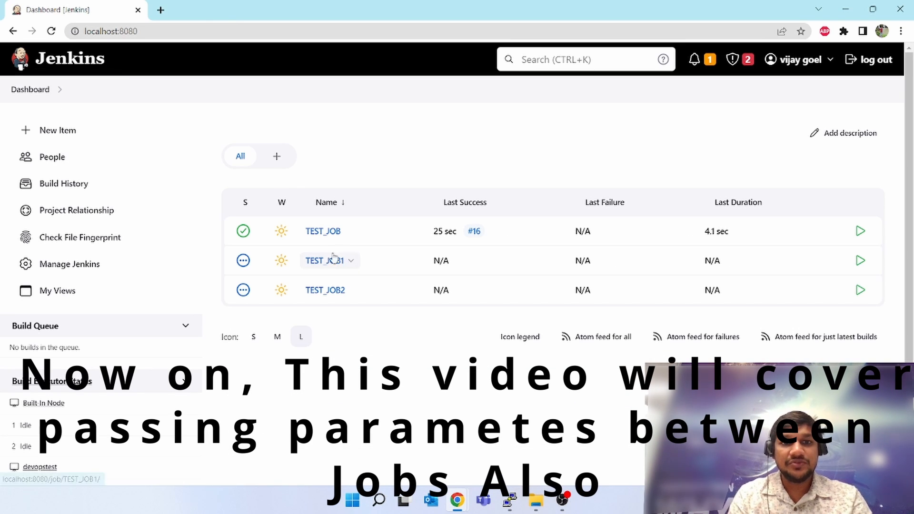
- Open TEST_JOB's configuration and add a Predefined parameters block to its post-build trigger for TEST_JOB1
{"action": "left_click", "coordinate": [324, 232]}
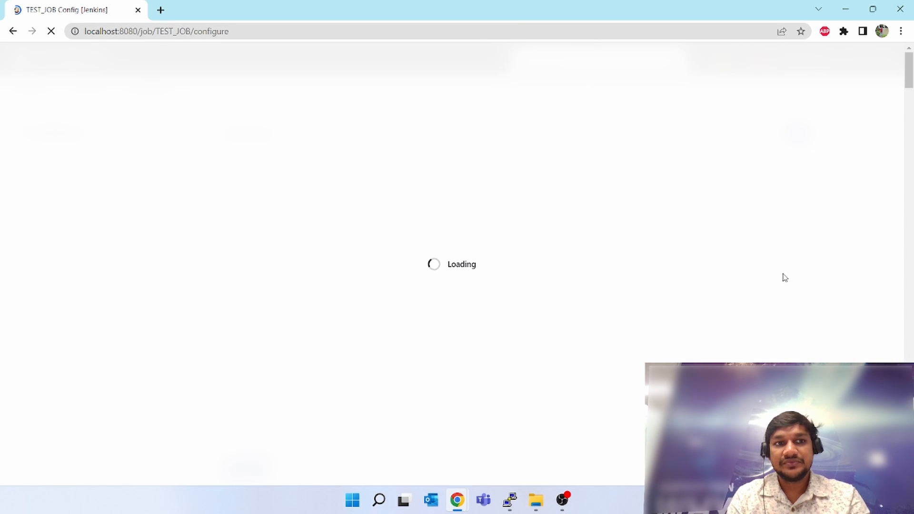
{"action": "scroll", "coordinate": [785, 277], "scroll_direction": "down", "scroll_amount": 20}
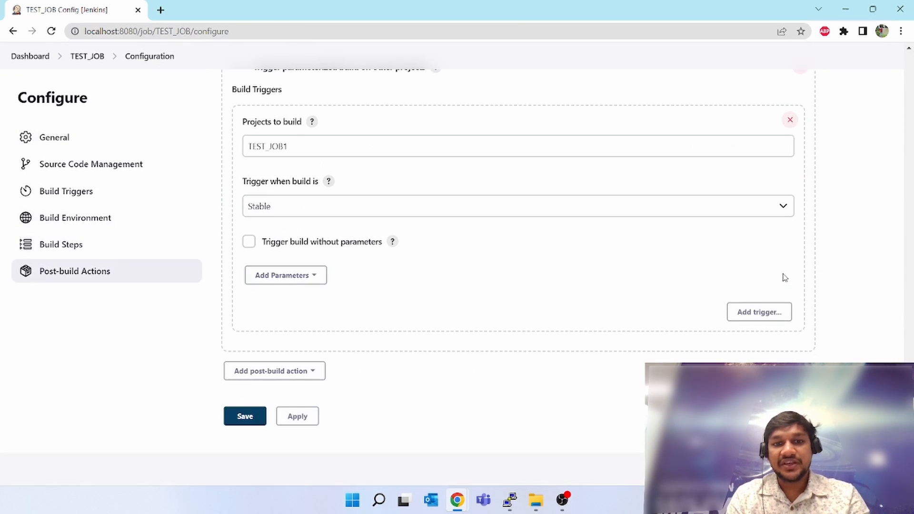
{"action": "left_click", "coordinate": [286, 279]}
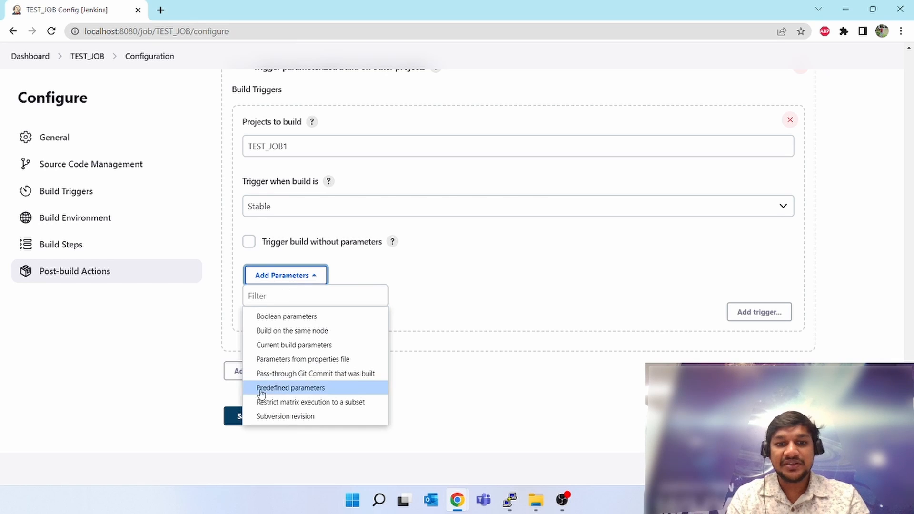
{"action": "left_click", "coordinate": [285, 389]}
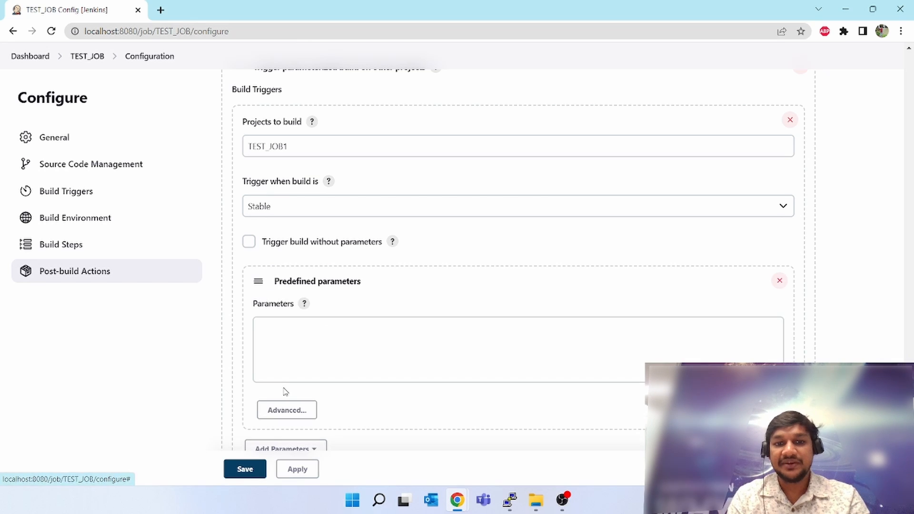
{"action": "left_click", "coordinate": [307, 338]}
{"action": "scroll", "coordinate": [308, 338], "scroll_direction": "up", "scroll_amount": 1}
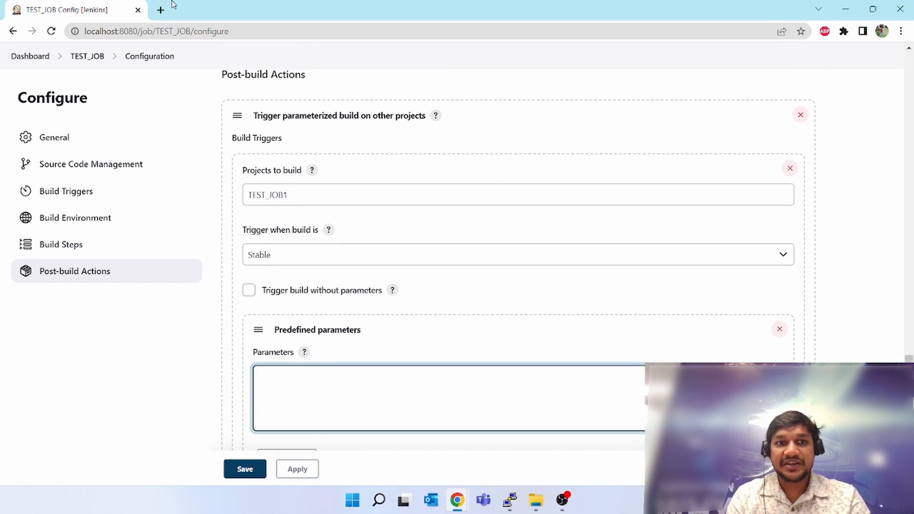
- Open TEST_JOB1's configuration in a separate browser tab and copy its string parameter name, RELEASE_BRANCH
{"action": "right_click", "coordinate": [100, 60]}
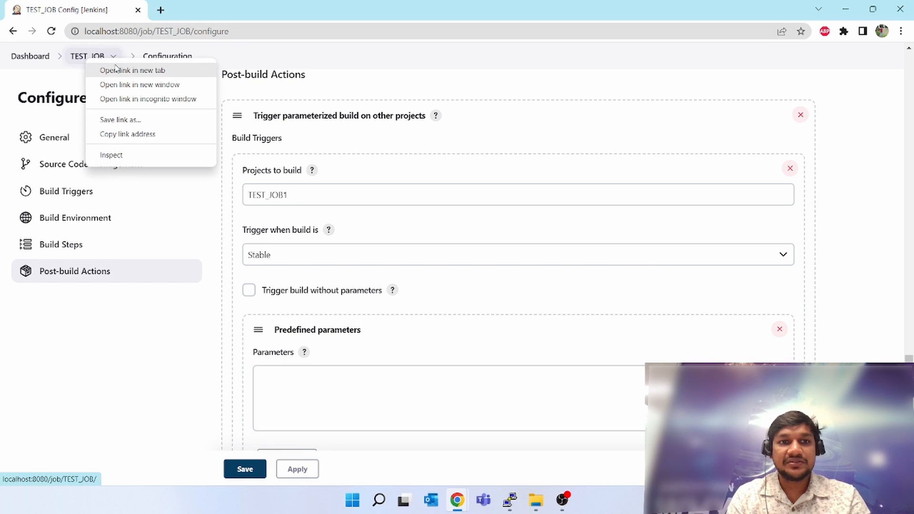
{"action": "left_click", "coordinate": [119, 70]}
{"action": "left_click", "coordinate": [186, 4]}
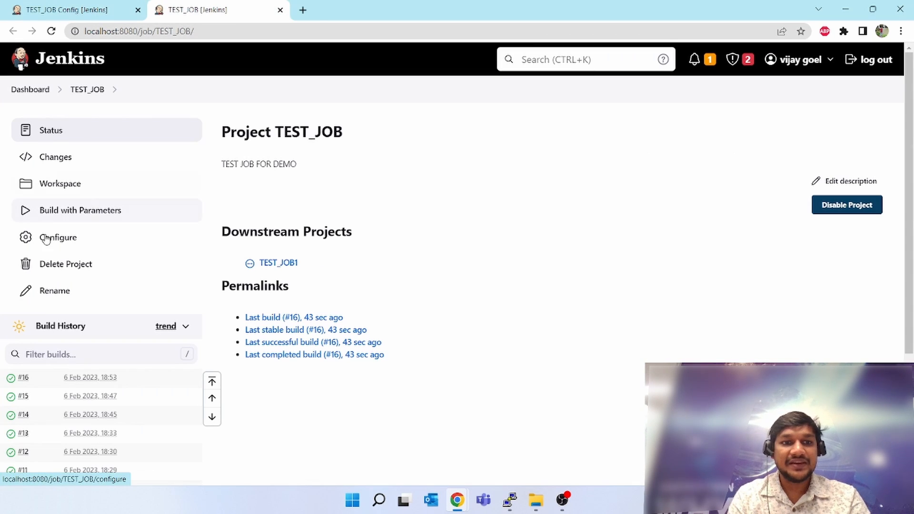
{"action": "left_click", "coordinate": [280, 263]}
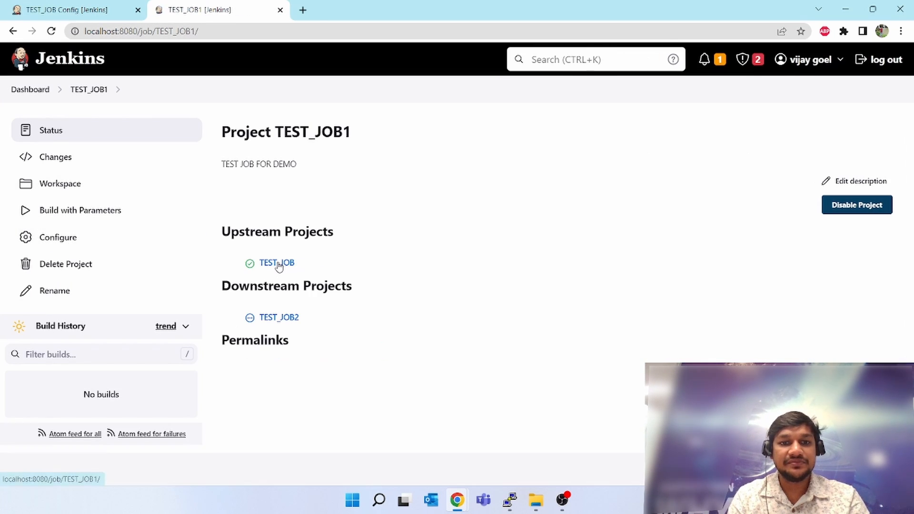
{"action": "left_click", "coordinate": [55, 235]}
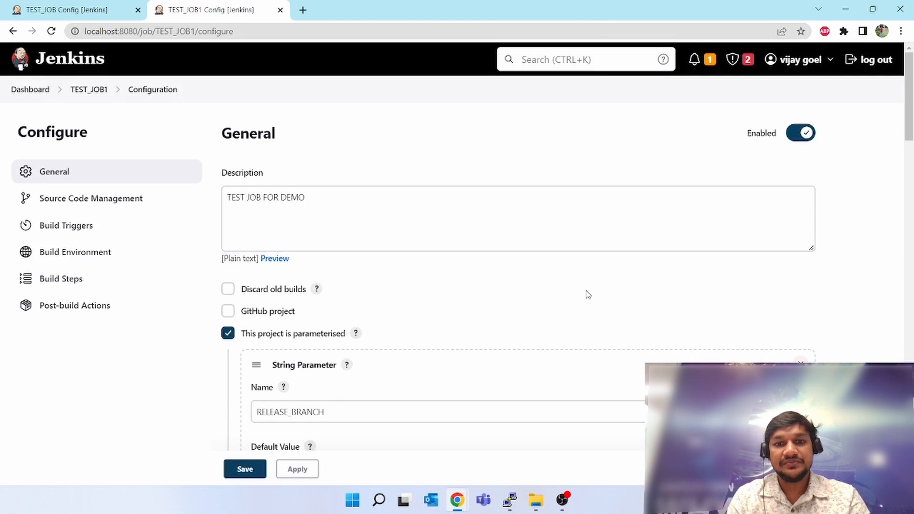
{"action": "scroll", "coordinate": [589, 295], "scroll_direction": "down", "scroll_amount": 20}
{"action": "scroll", "coordinate": [589, 295], "scroll_direction": "up", "scroll_amount": 20}
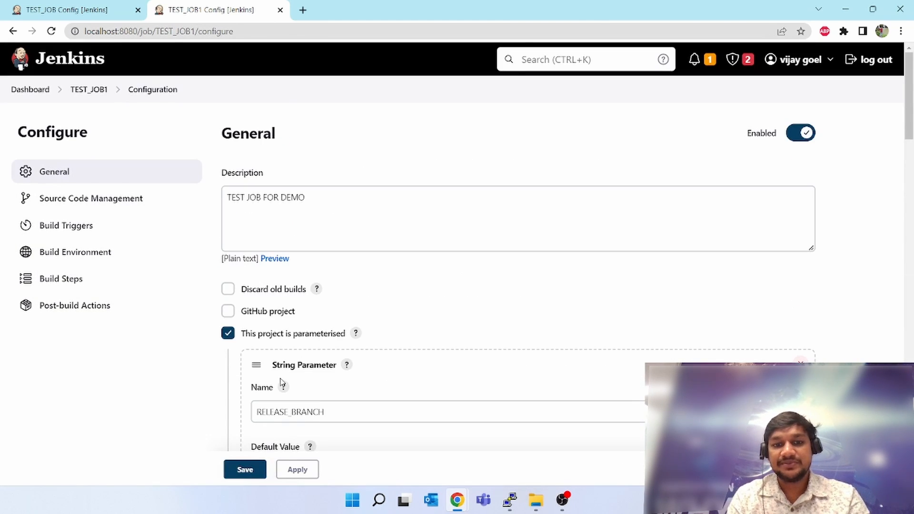
{"action": "double_click", "coordinate": [338, 413]}
{"action": "key", "text": "ctrl+c"}
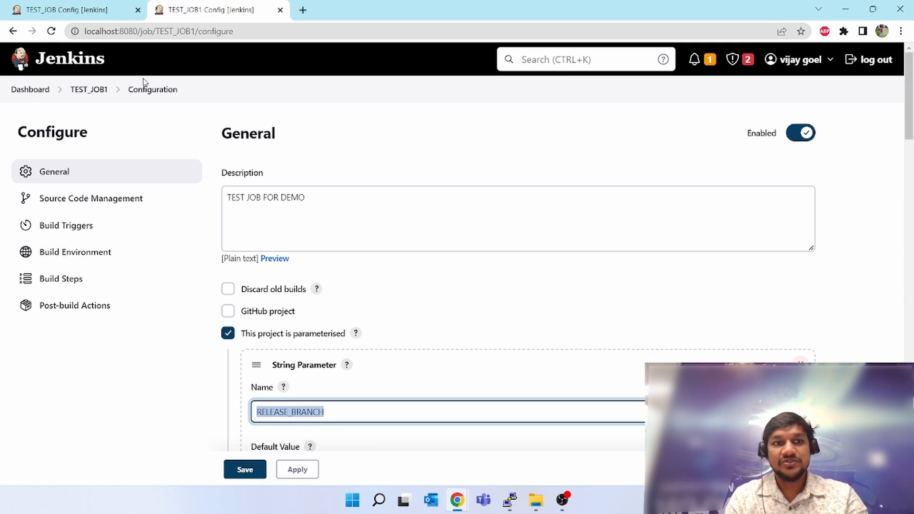
- Enter RELEASE_BRANCH=${RELEASE_BRANCH} as the predefined parameter in TEST_JOB's trigger for TEST_JOB1
{"action": "left_click", "coordinate": [81, 6]}
{"action": "left_click", "coordinate": [298, 374]}
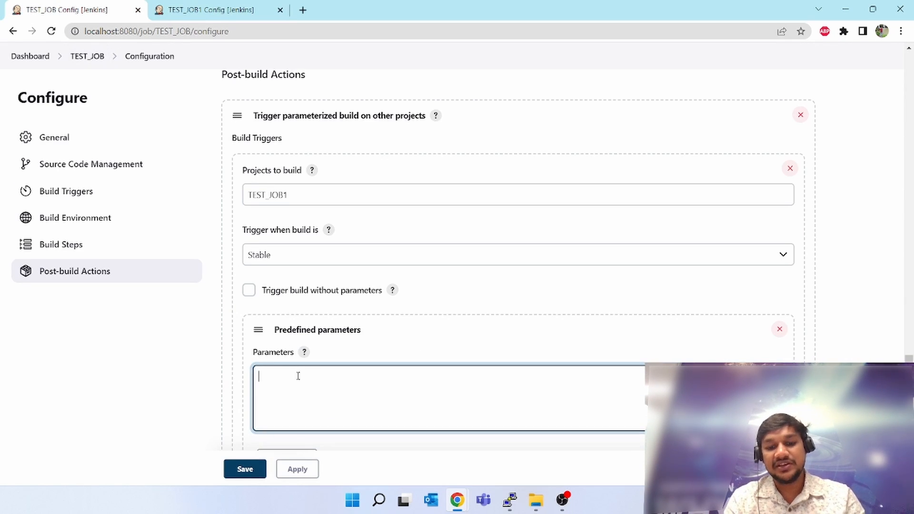
{"action": "key", "text": "ctrl+v"}
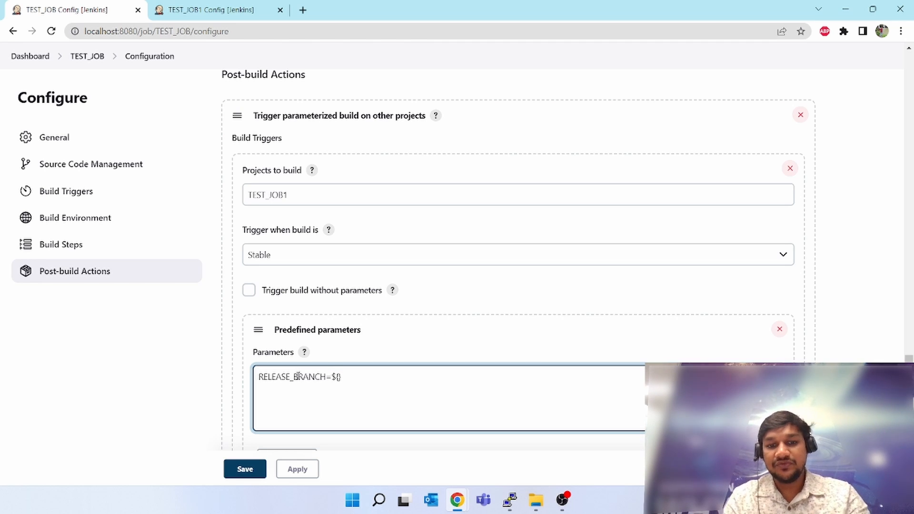
{"action": "type", "text": "=${}"}
{"action": "key", "text": "ctrl+v"}
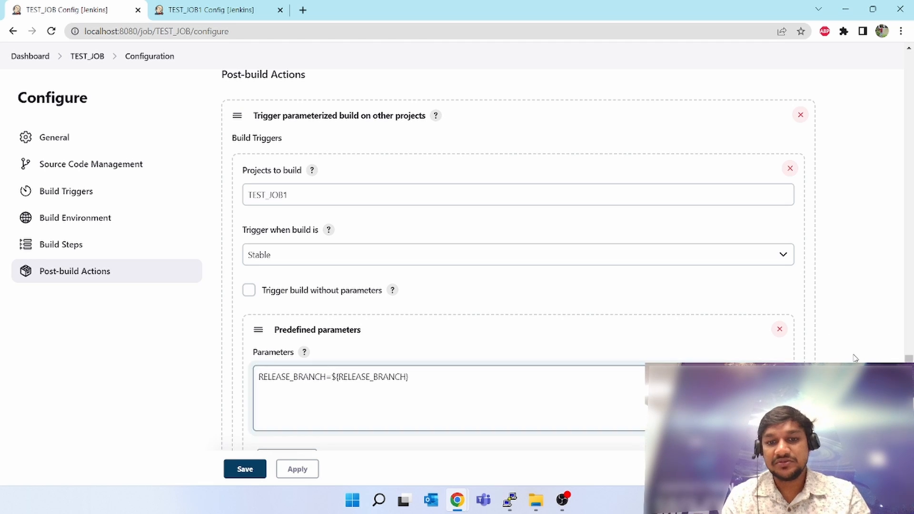
- Check the parameter name against TEST_JOB1, copy the whole predefined parameter line, and apply and save TEST_JOB's configuration
{"action": "double_click", "coordinate": [366, 377]}
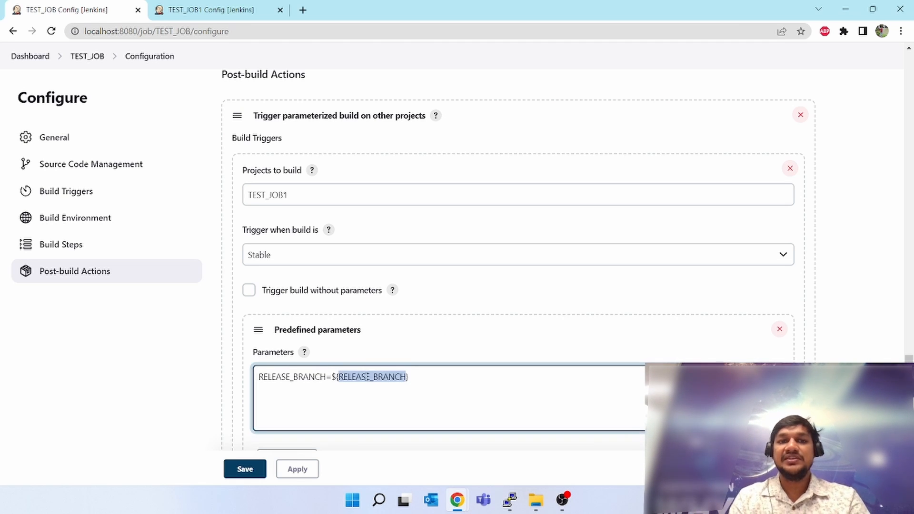
{"action": "double_click", "coordinate": [302, 376]}
{"action": "left_click", "coordinate": [217, 8]}
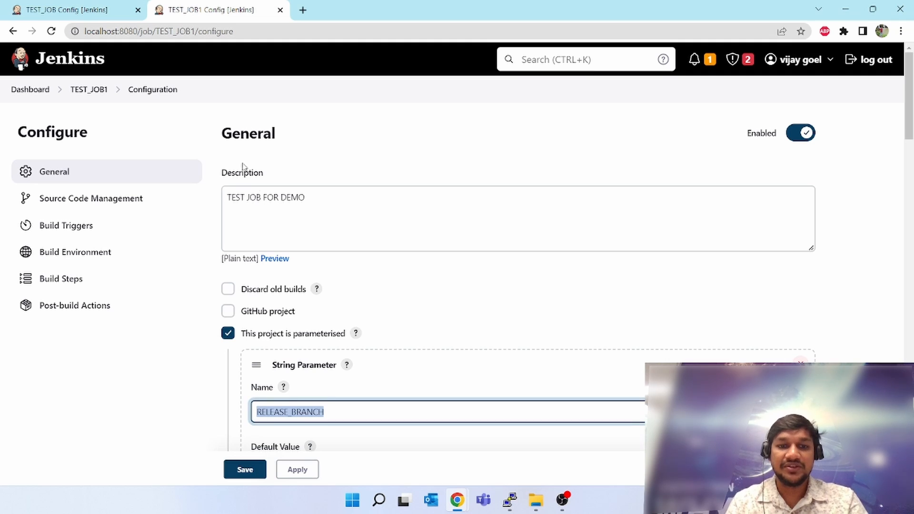
{"action": "left_click", "coordinate": [90, 9]}
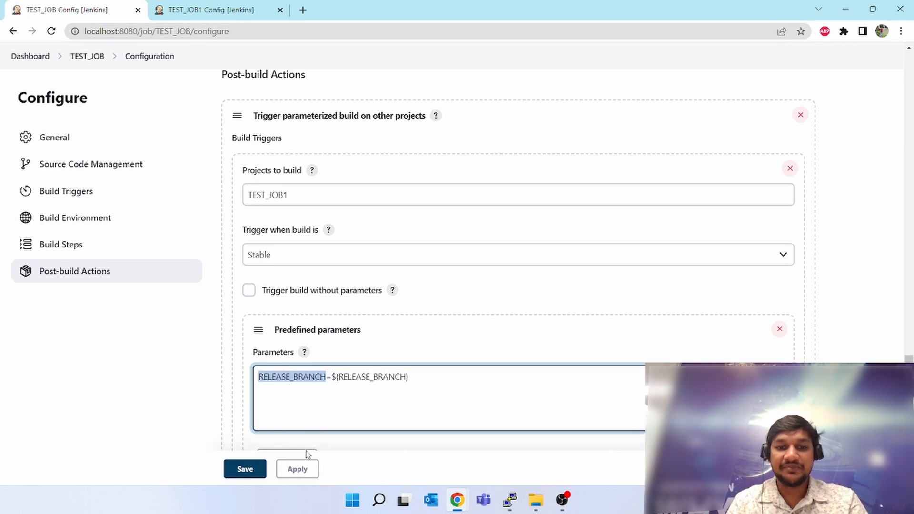
{"action": "left_click", "coordinate": [298, 469]}
{"action": "left_click_drag", "start_coordinate": [410, 377], "coordinate": [231, 362]}
{"action": "key", "text": "ctrl+c"}
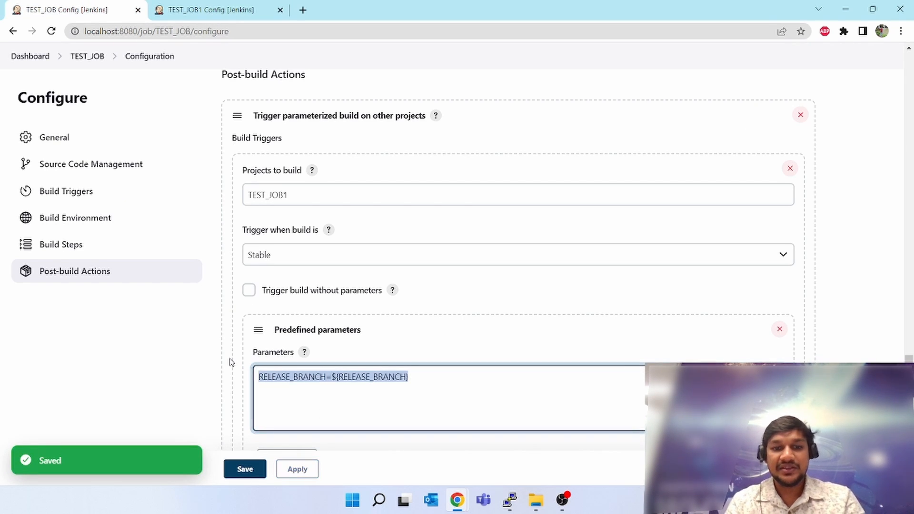
{"action": "left_click", "coordinate": [244, 469]}
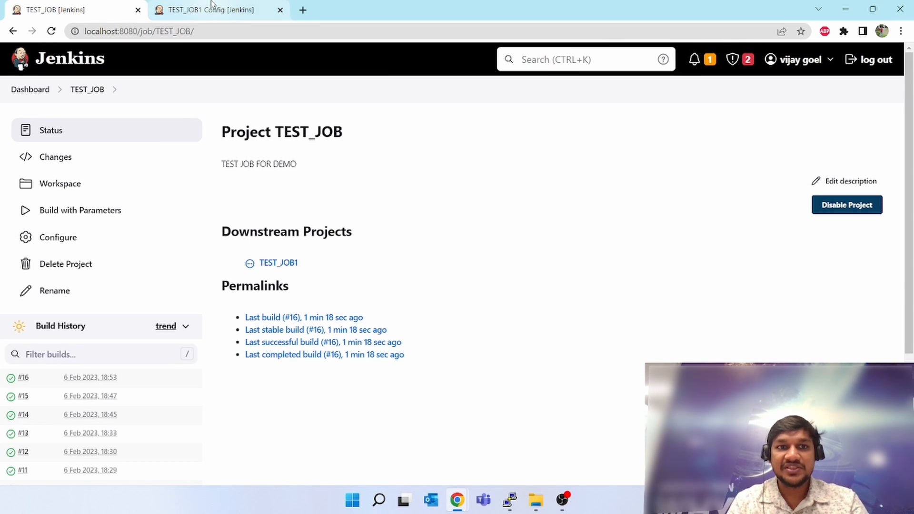
- Add predefined parameters with RELEASE_BRANCH=${RELEASE_BRANCH} to TEST_JOB1's post-build trigger for TEST_JOB2
{"action": "left_click", "coordinate": [211, 9]}
{"action": "scroll", "coordinate": [375, 300], "scroll_direction": "down", "scroll_amount": 20}
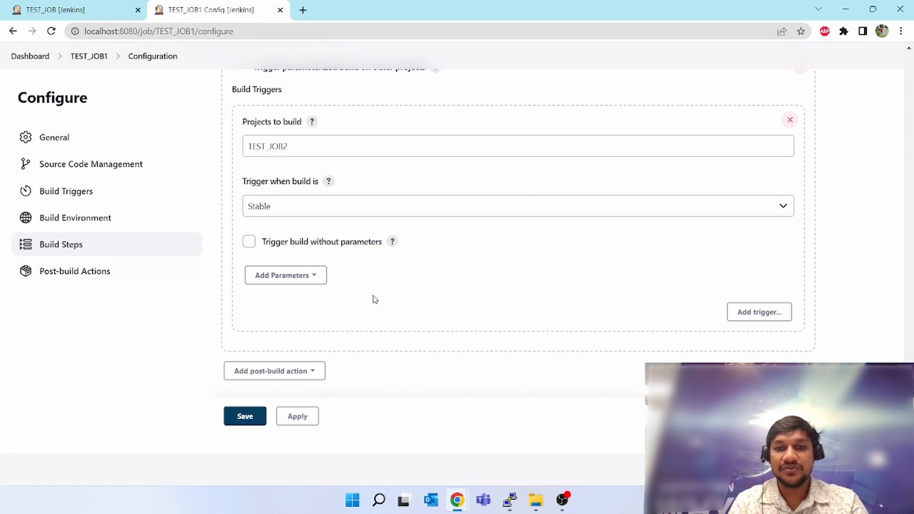
{"action": "left_click", "coordinate": [282, 276]}
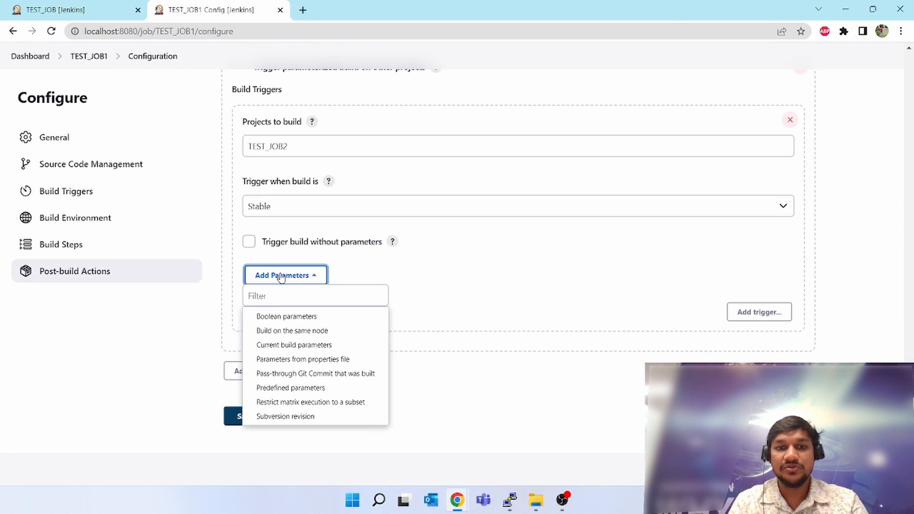
{"action": "left_click", "coordinate": [291, 388]}
{"action": "left_click", "coordinate": [313, 323]}
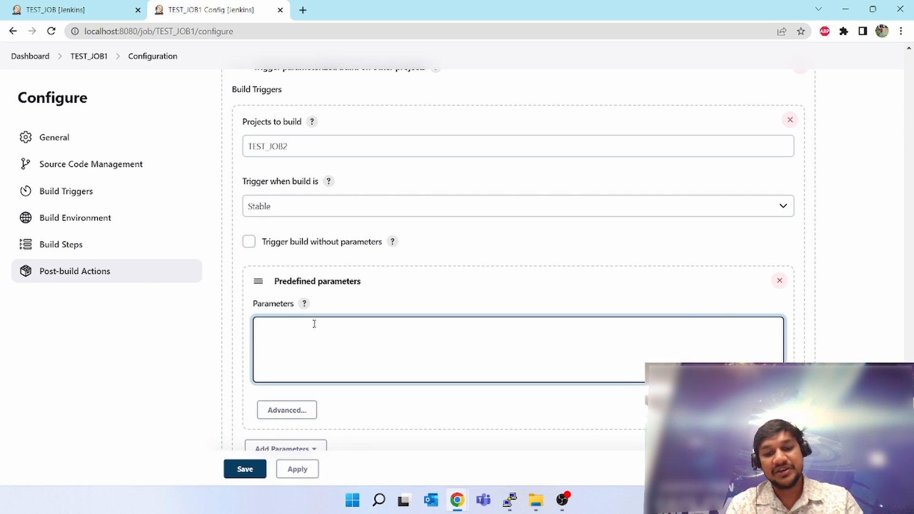
{"action": "key", "text": "ctrl+v"}
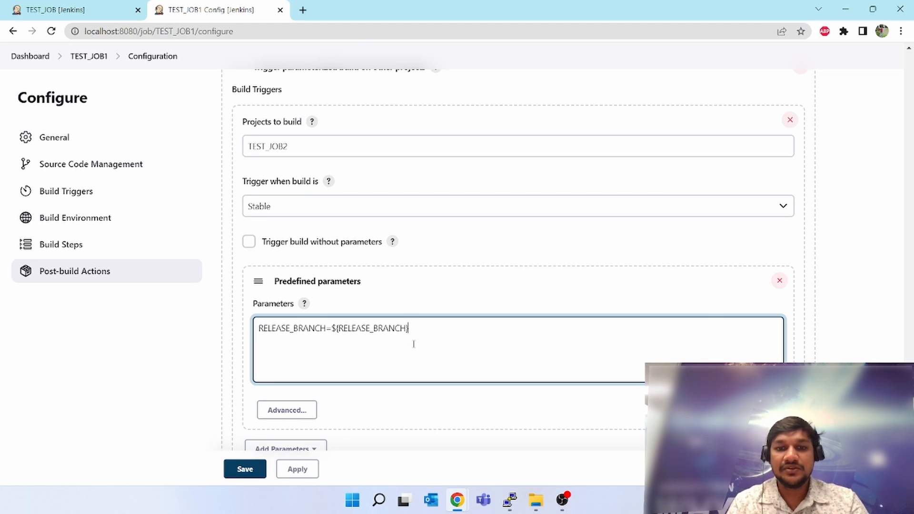
- Review TEST_JOB1's string parameter and shell build step, and apply and save its configuration
{"action": "scroll", "coordinate": [414, 344], "scroll_direction": "up", "scroll_amount": 15}
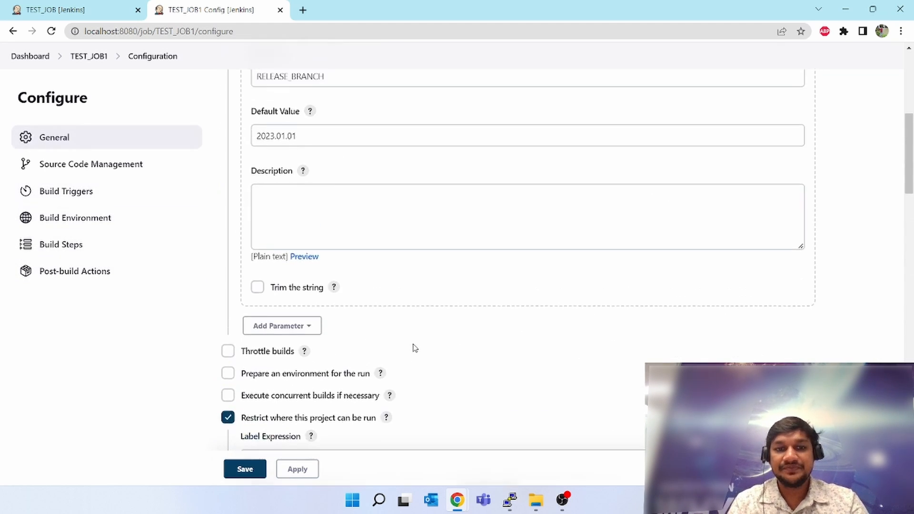
{"action": "scroll", "coordinate": [316, 423], "scroll_direction": "down", "scroll_amount": 10}
{"action": "left_click", "coordinate": [298, 469]}
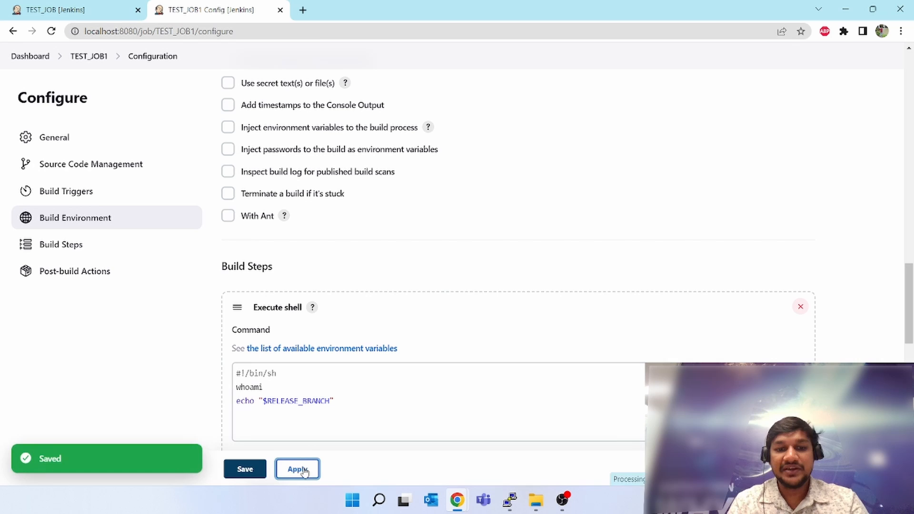
{"action": "left_click", "coordinate": [244, 470]}
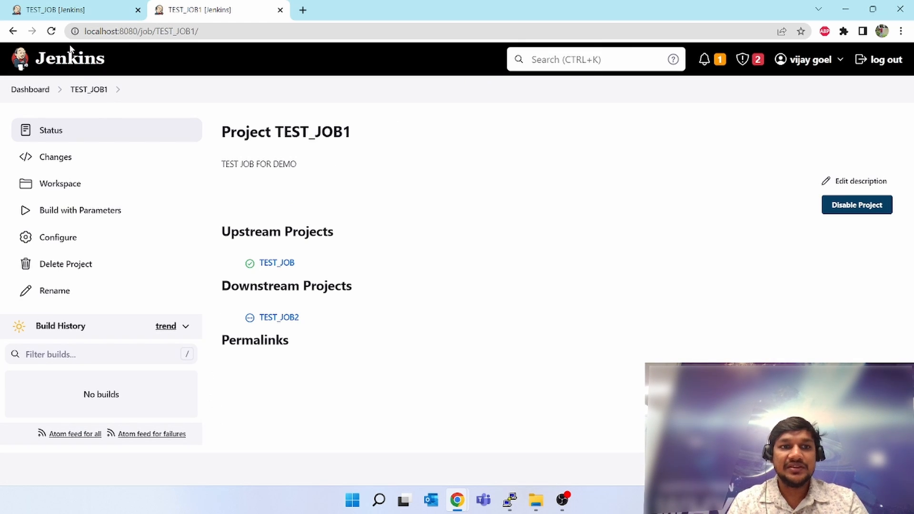
- Start a parameterized build of TEST_JOB using the default RELEASE_BRANCH value 2023.01.01
{"action": "left_click", "coordinate": [70, 59]}
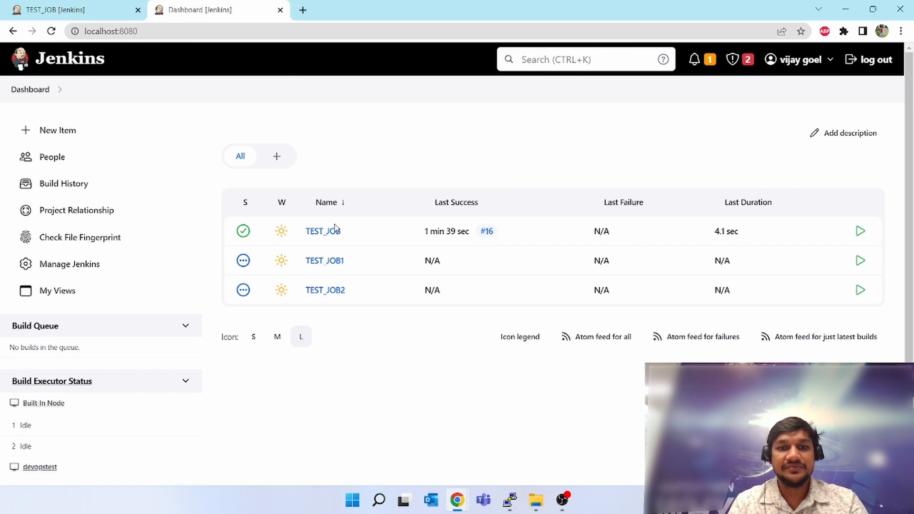
{"action": "left_click", "coordinate": [324, 233]}
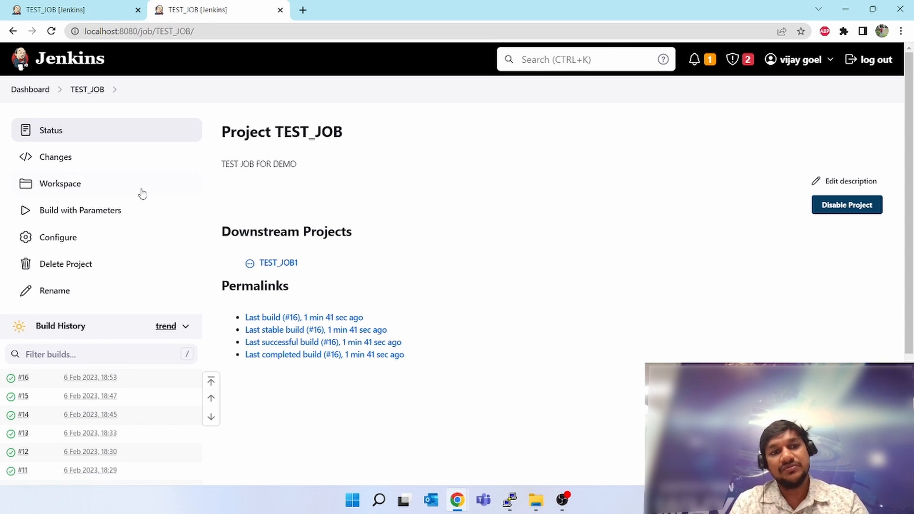
{"action": "left_click", "coordinate": [97, 218]}
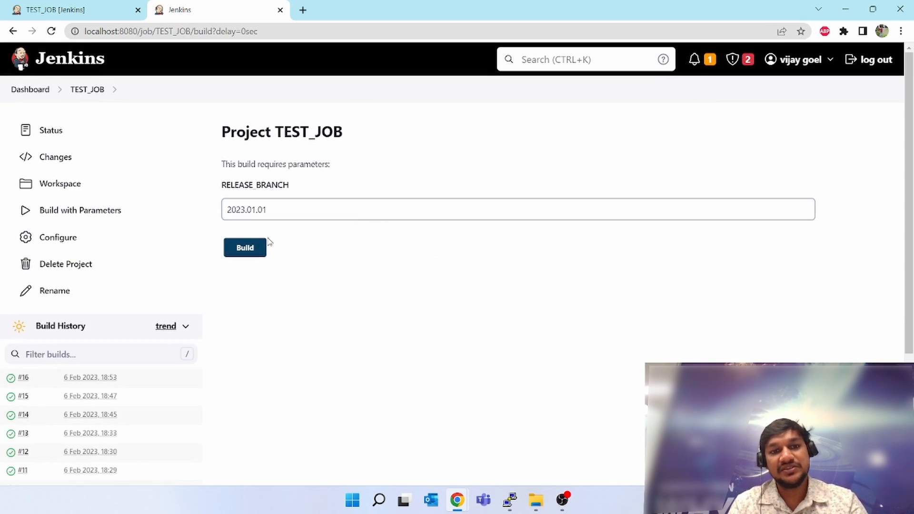
{"action": "left_click", "coordinate": [246, 248]}
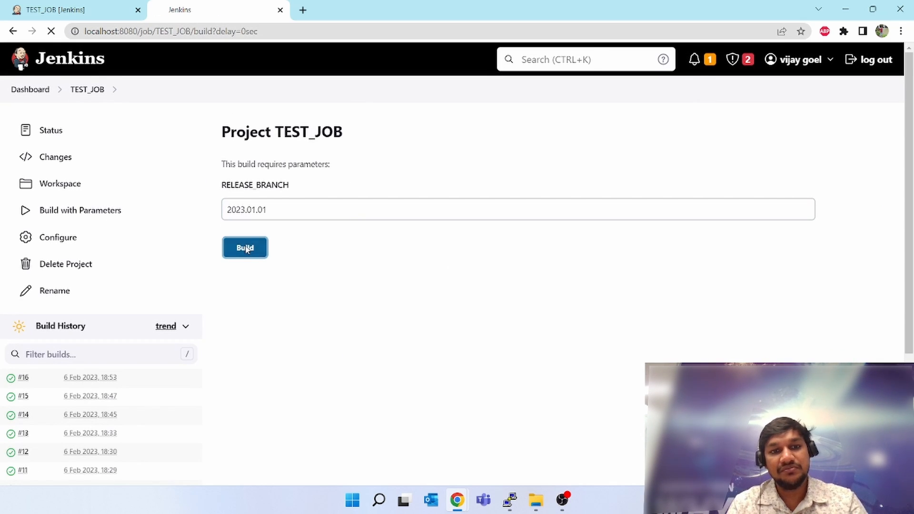
- Open the console output of TEST_JOB's newest build and check the printed user and release branch
{"action": "scroll", "coordinate": [388, 262], "scroll_direction": "down", "scroll_amount": 2}
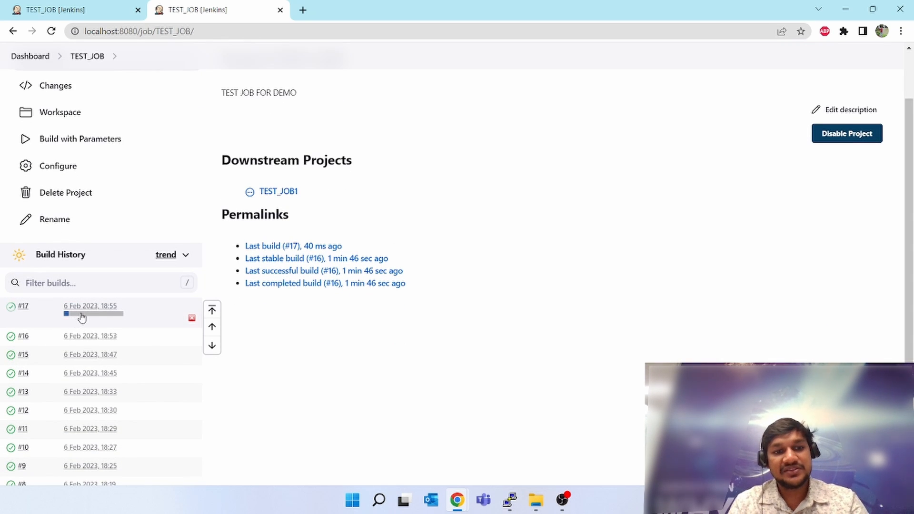
{"action": "mouse_move", "coordinate": [82, 318]}
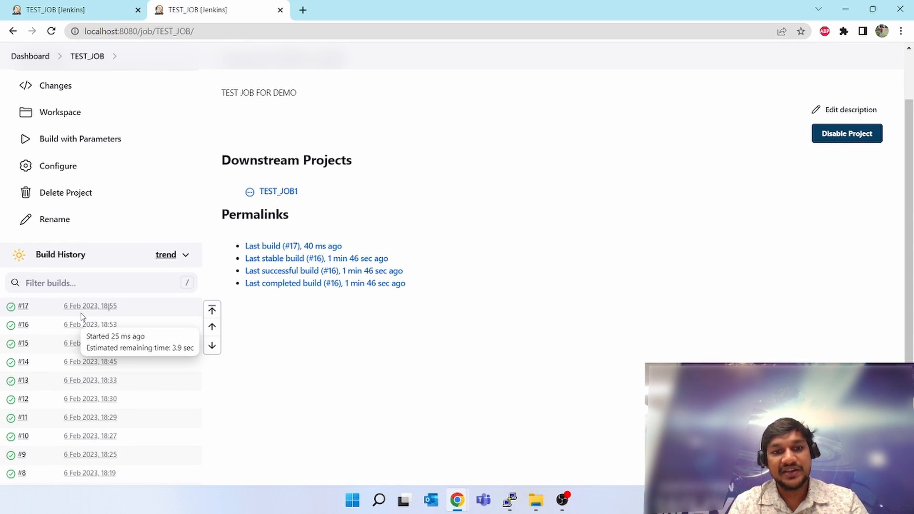
{"action": "left_click", "coordinate": [11, 312]}
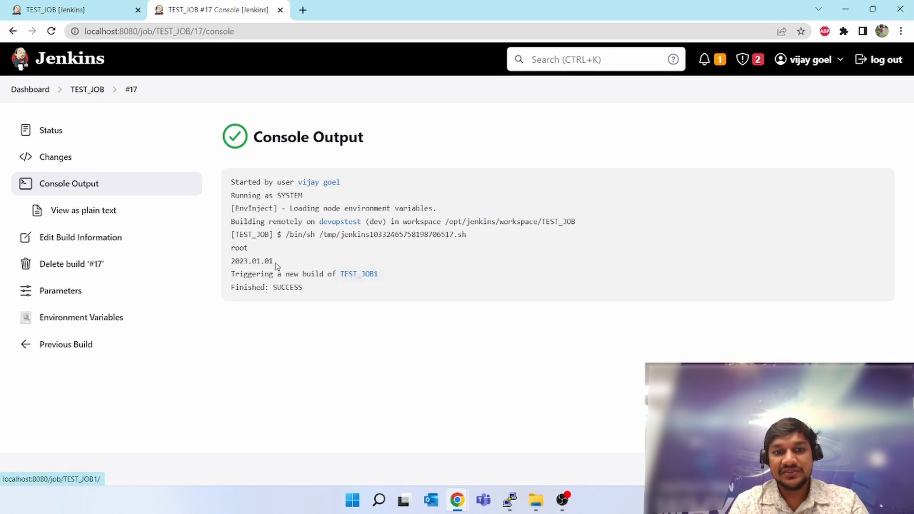
{"action": "left_click_drag", "start_coordinate": [272, 262], "coordinate": [236, 247]}
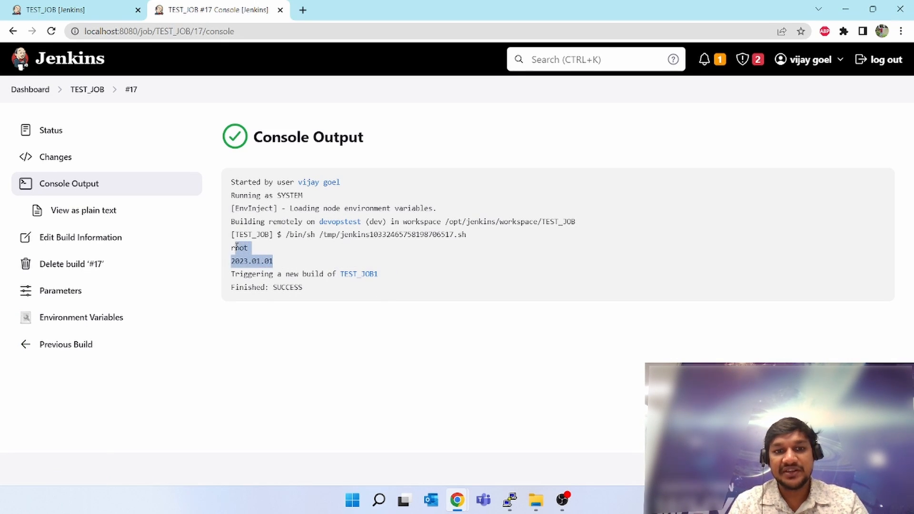
- Open TEST_JOB1 from the trigger link in a new browser tab and check the release branch in its first build's console output
{"action": "right_click", "coordinate": [363, 275]}
{"action": "left_click", "coordinate": [394, 286]}
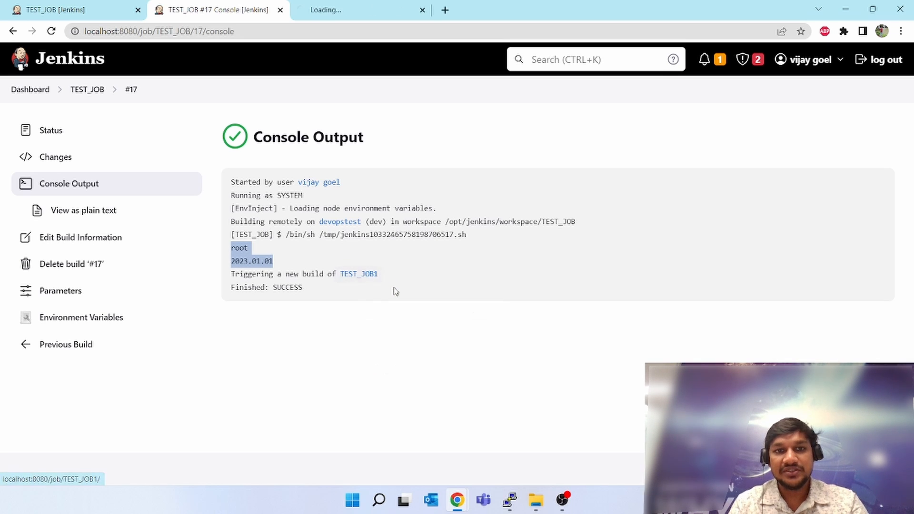
{"action": "left_click", "coordinate": [348, 5]}
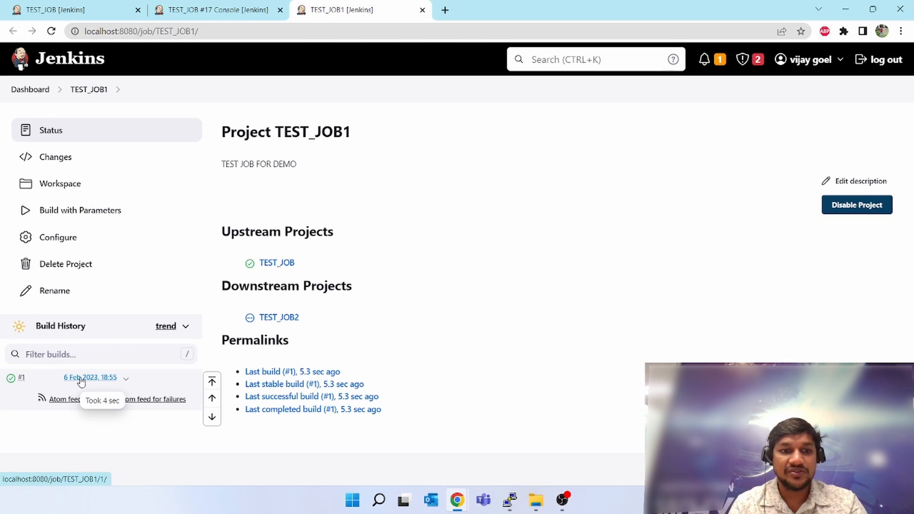
{"action": "left_click", "coordinate": [10, 378]}
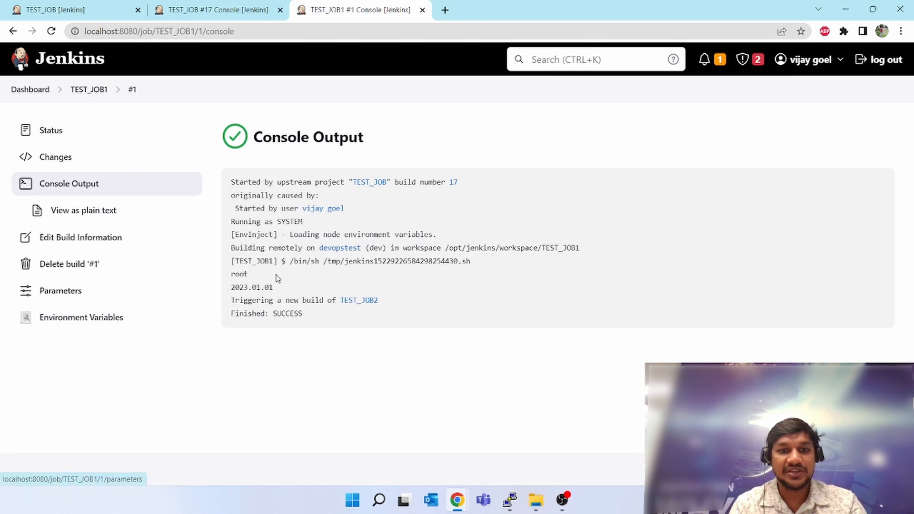
{"action": "left_click_drag", "start_coordinate": [271, 287], "coordinate": [241, 275]}
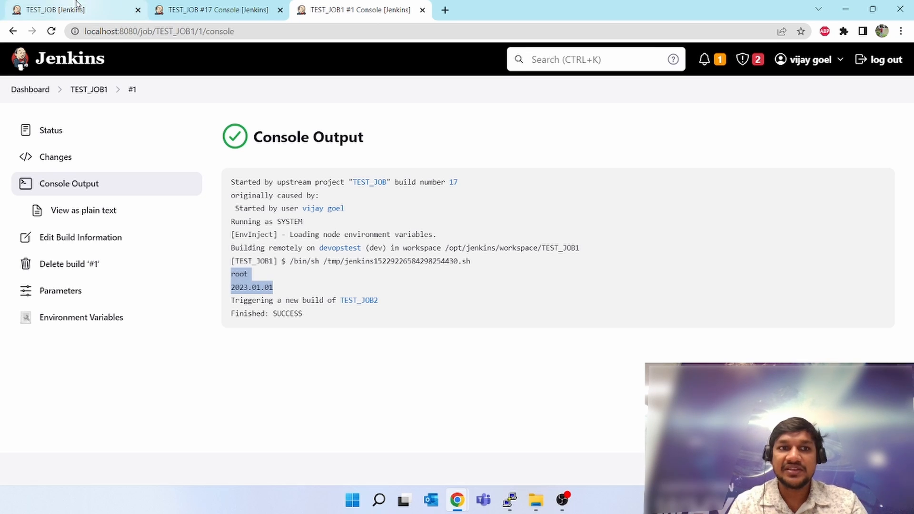
{"action": "left_click", "coordinate": [281, 288]}
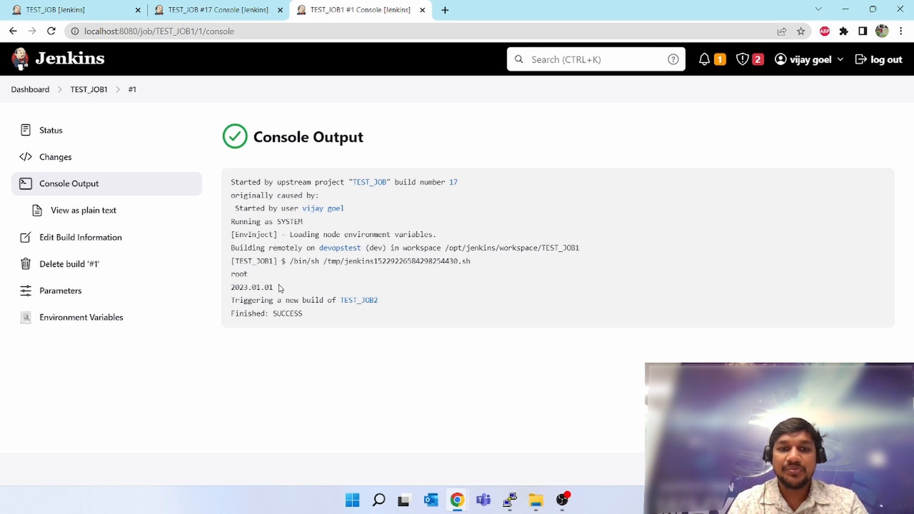
{"action": "left_click_drag", "start_coordinate": [278, 290], "coordinate": [243, 276]}
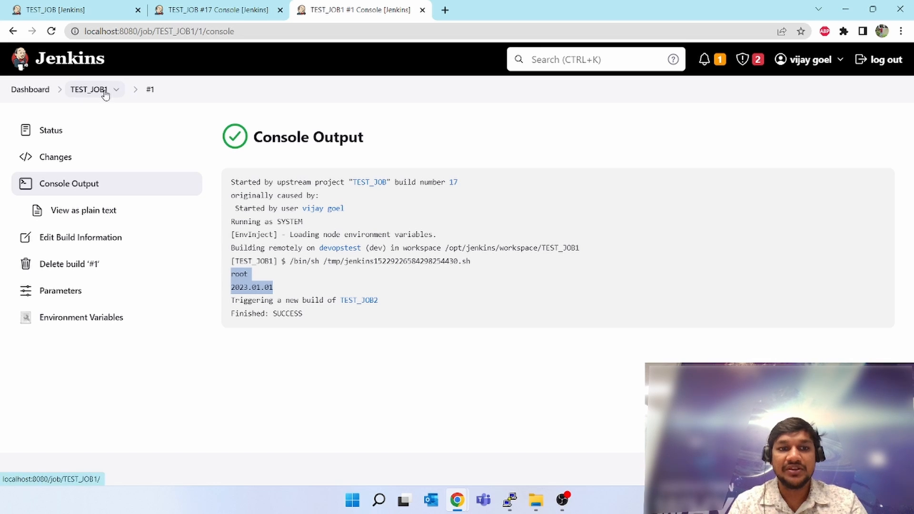
- Open TEST_JOB2 from TEST_JOB1's console in a new browser tab and check the release branch in its first build's console output
{"action": "right_click", "coordinate": [358, 300]}
{"action": "left_click", "coordinate": [394, 309]}
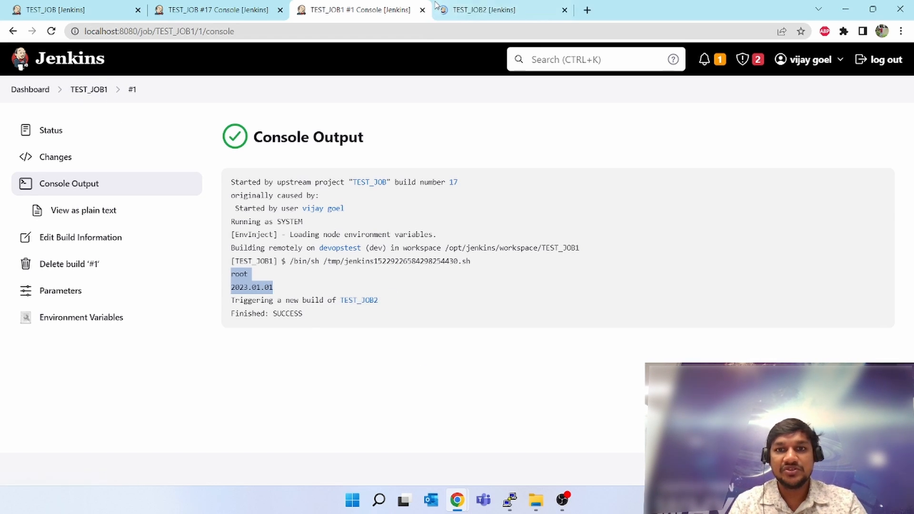
{"action": "left_click", "coordinate": [480, 5]}
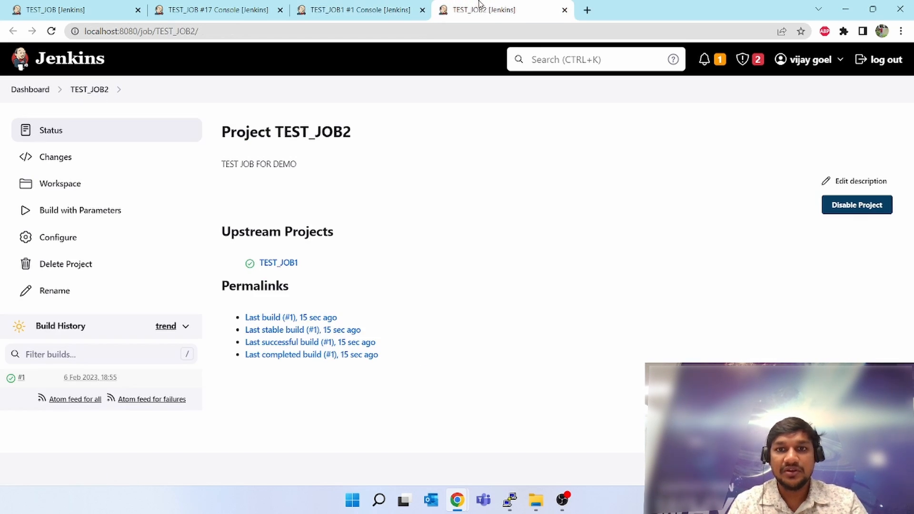
{"action": "left_click", "coordinate": [10, 381]}
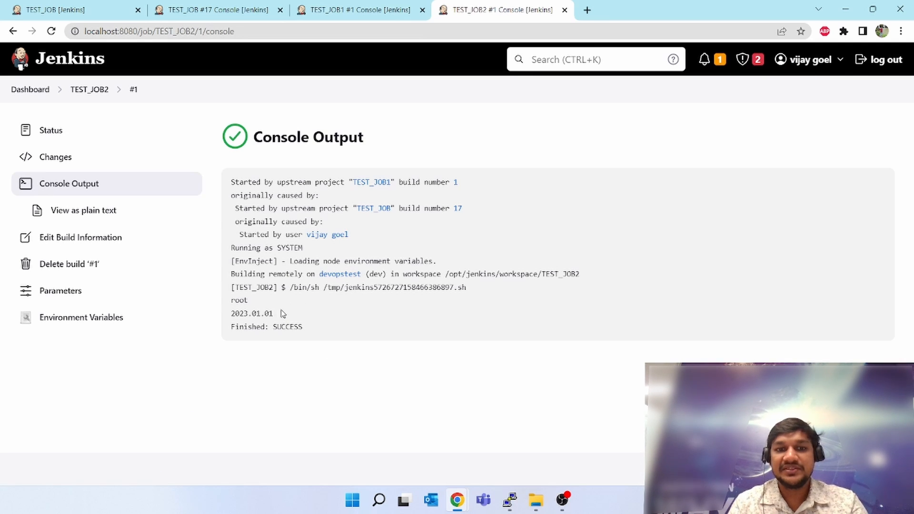
{"action": "left_click_drag", "start_coordinate": [279, 316], "coordinate": [231, 299]}
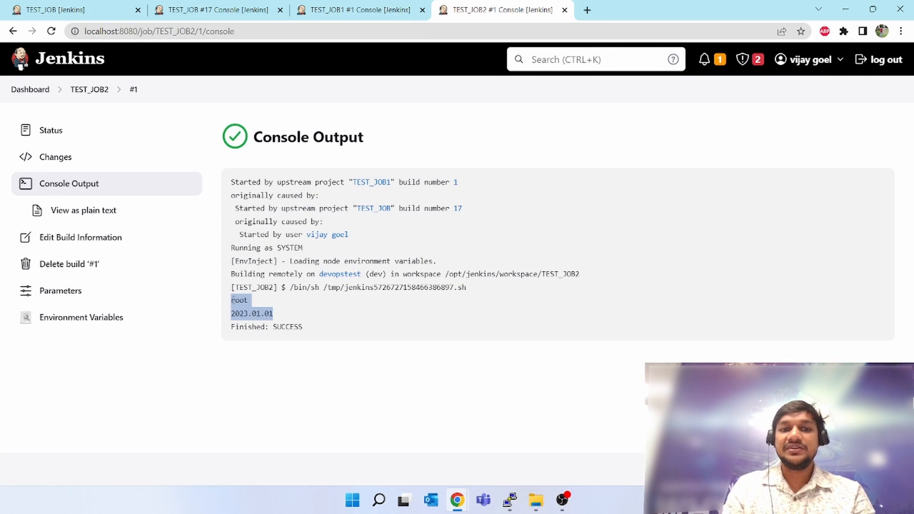
{"action": "left_click", "coordinate": [354, 372]}
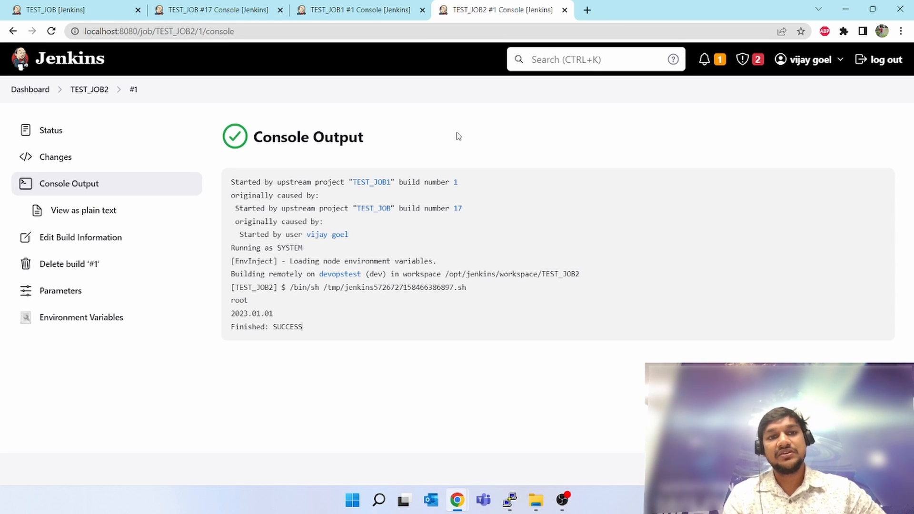
- Review the status of the three jobs on the dashboard and TEST_JOB's downstream project on its project page
{"action": "left_click", "coordinate": [75, 68]}
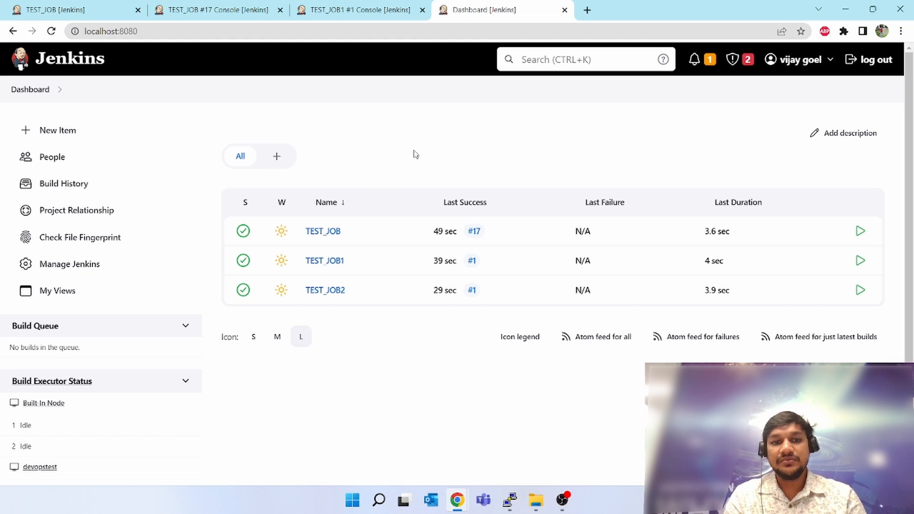
{"action": "left_click", "coordinate": [322, 231]}
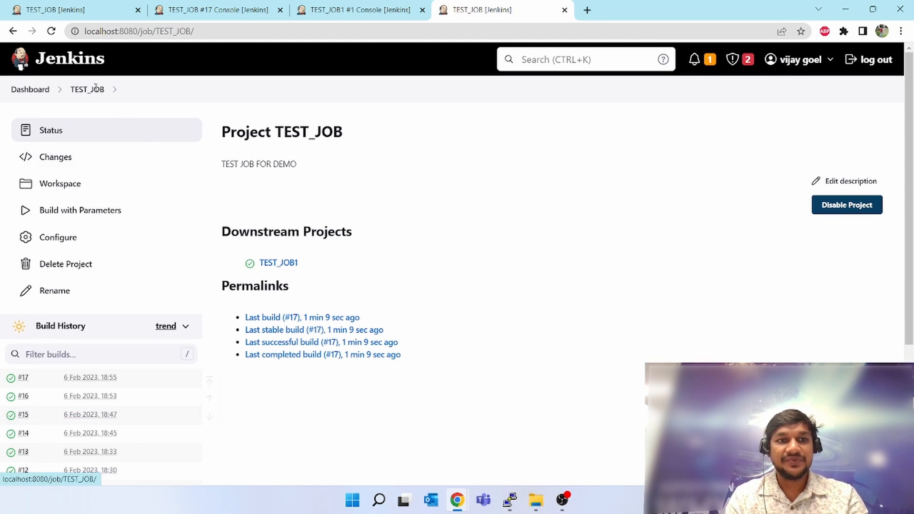
{"action": "left_click", "coordinate": [30, 89]}
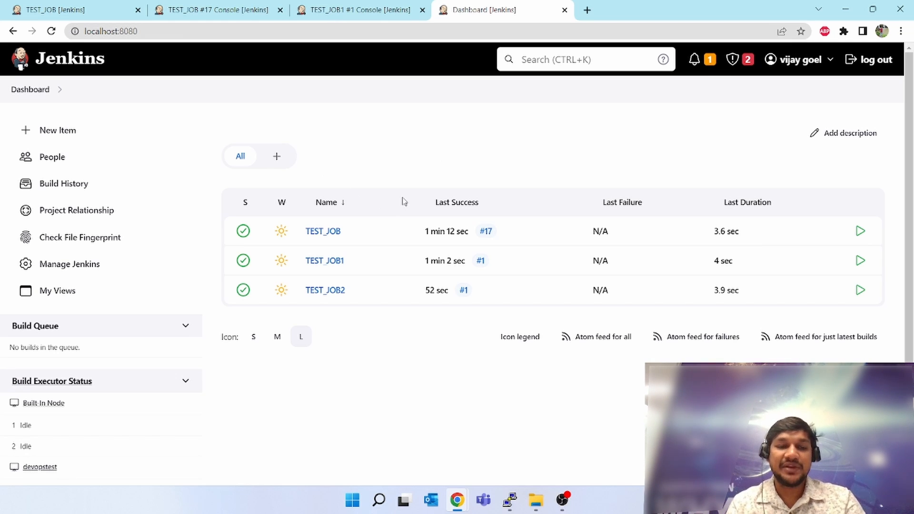
- Search the installed plugins in the Plugin Manager for "PIPELIN" to check for the Build Pipeline Plugin
{"action": "left_click", "coordinate": [75, 270]}
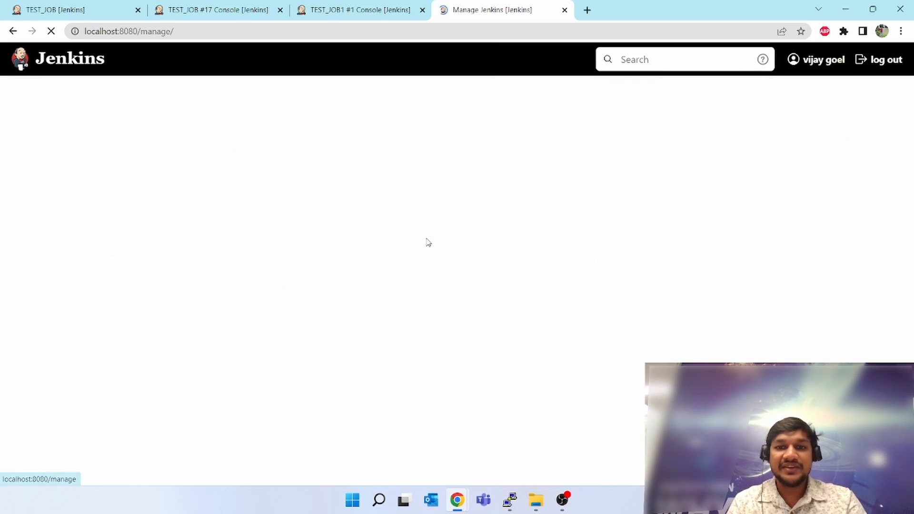
{"action": "scroll", "coordinate": [829, 305], "scroll_direction": "down", "scroll_amount": 1}
{"action": "scroll", "coordinate": [552, 285], "scroll_direction": "down", "scroll_amount": 4}
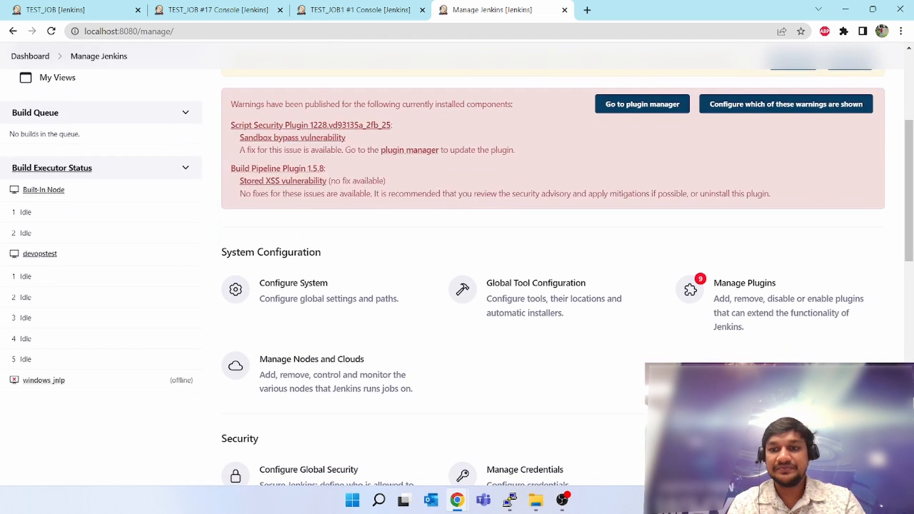
{"action": "left_click", "coordinate": [755, 302]}
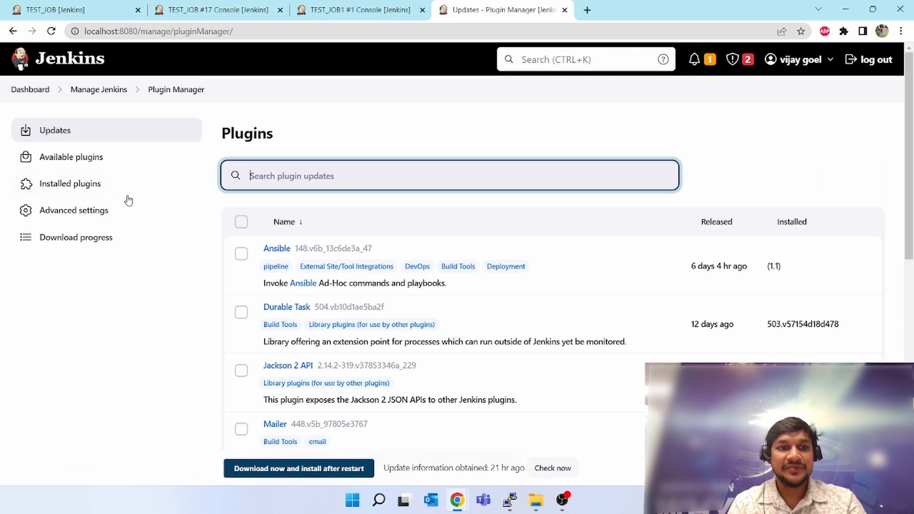
{"action": "left_click", "coordinate": [69, 185]}
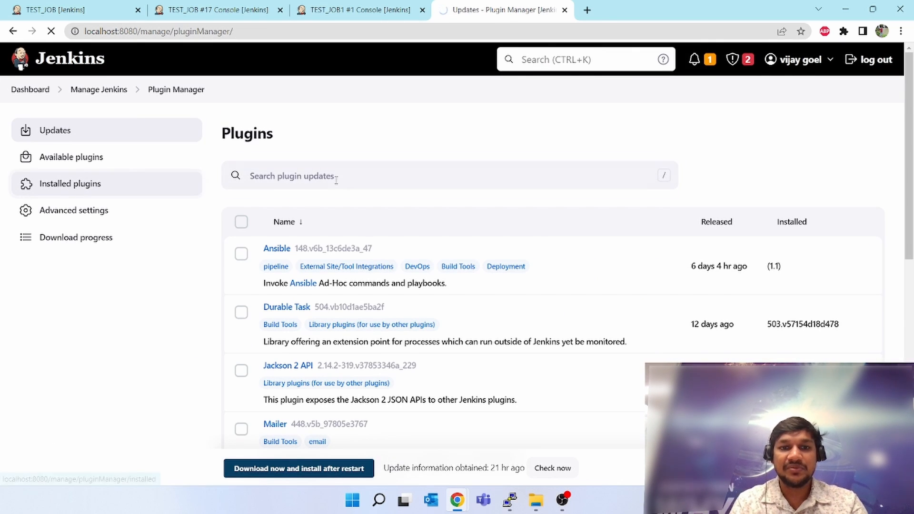
{"action": "type", "text": "PIPELIN"}
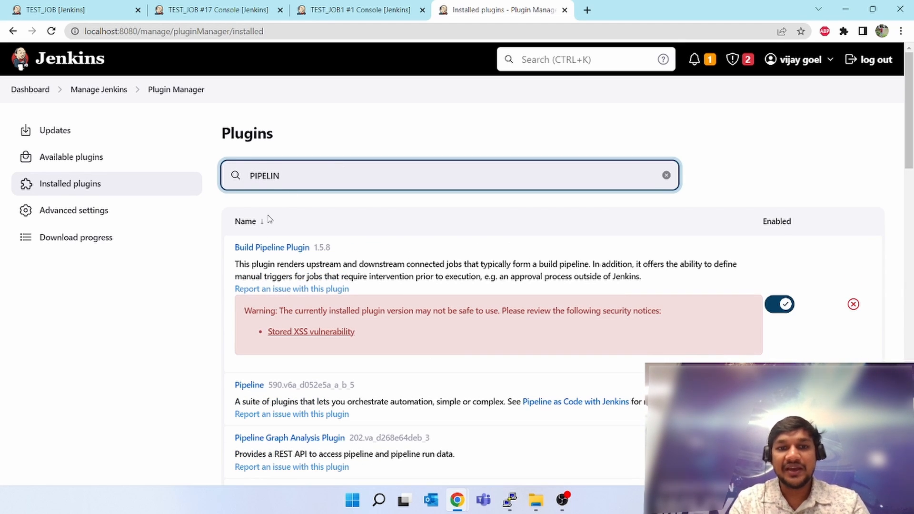
- Create a new dashboard view named PIPELINE_VIEW of the type Build Pipeline View
{"action": "left_click", "coordinate": [56, 62]}
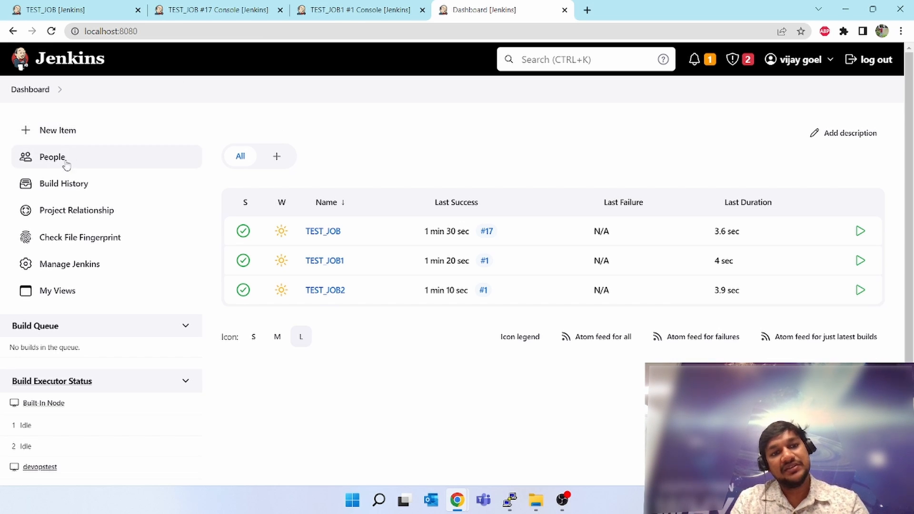
{"action": "left_click", "coordinate": [277, 158]}
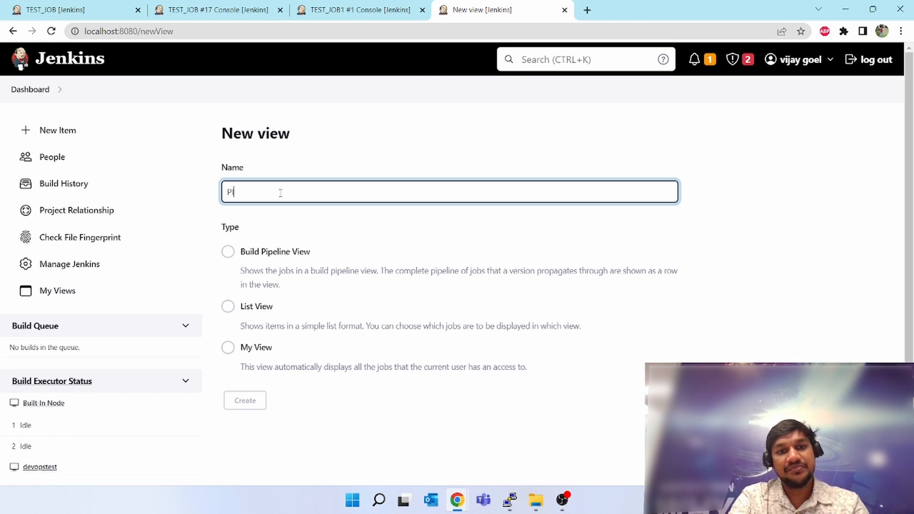
{"action": "type", "text": "PIPELINE_VIEW"}
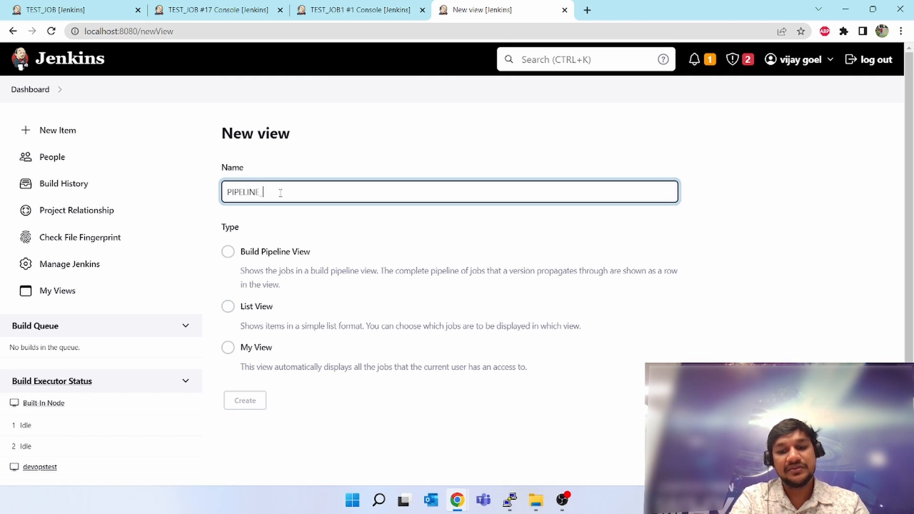
{"action": "left_click", "coordinate": [228, 252]}
{"action": "left_click_drag", "start_coordinate": [285, 290], "coordinate": [243, 256]}
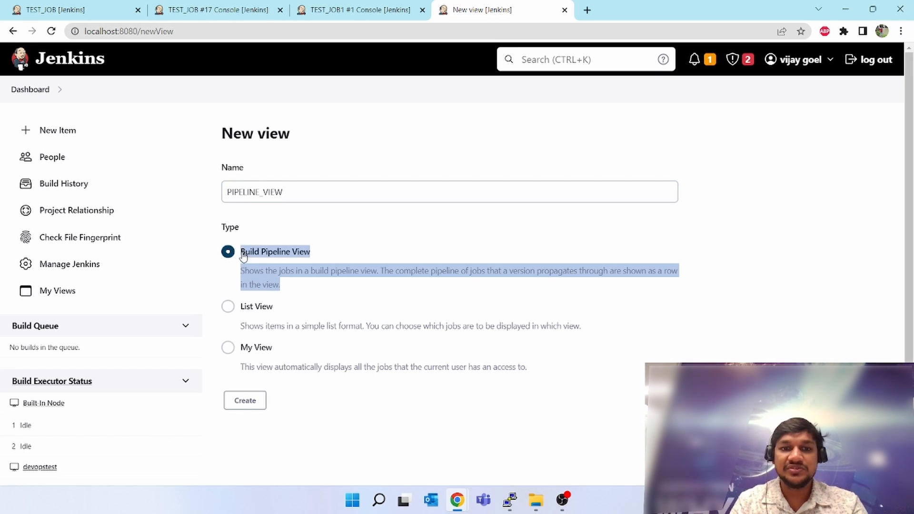
{"action": "left_click", "coordinate": [298, 408]}
{"action": "left_click", "coordinate": [242, 406]}
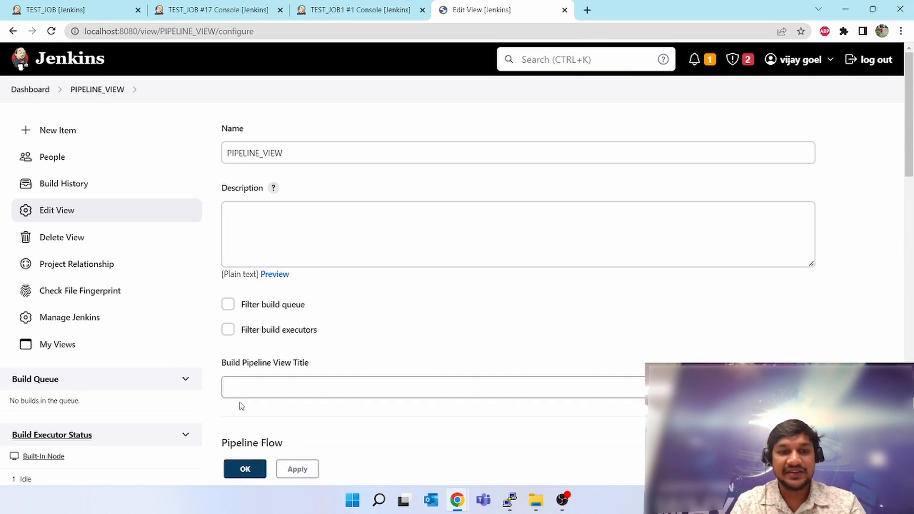
- Set the Build Pipeline View Title of PIPELINE_VIEW to PIPELINE
{"action": "scroll", "coordinate": [307, 312], "scroll_direction": "down", "scroll_amount": 2}
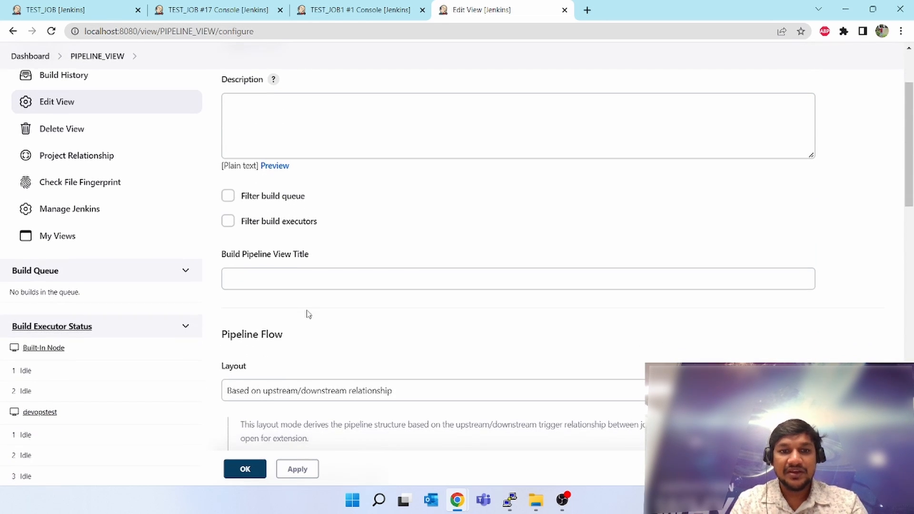
{"action": "left_click", "coordinate": [278, 273]}
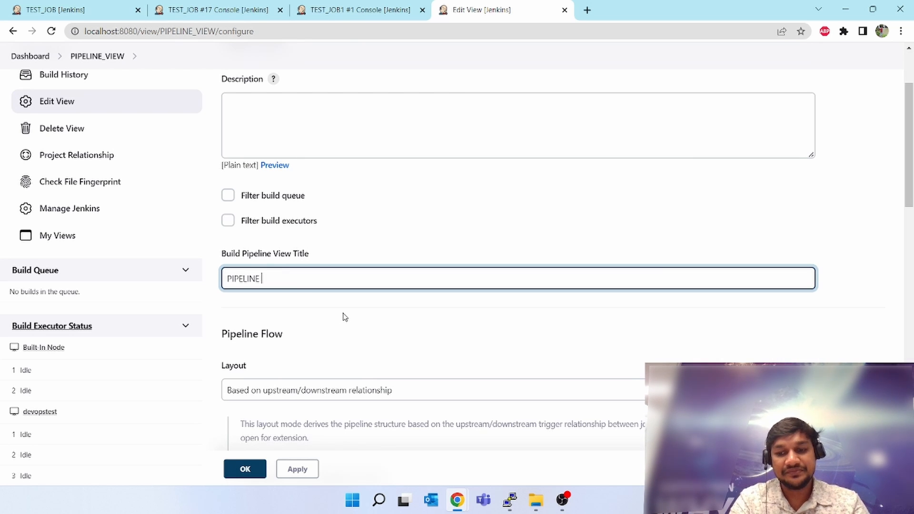
{"action": "scroll", "coordinate": [345, 317], "scroll_direction": "down", "scroll_amount": 2}
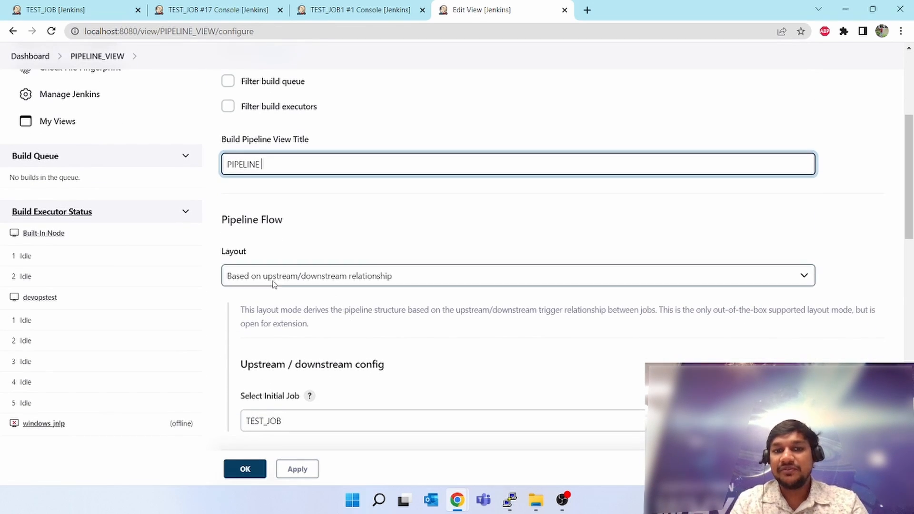
- Keep the layout based on upstream/downstream relationship with TEST_JOB as initial job, and save the PIPELINE_VIEW configuration with the remaining options at their defaults
{"action": "left_click", "coordinate": [320, 278]}
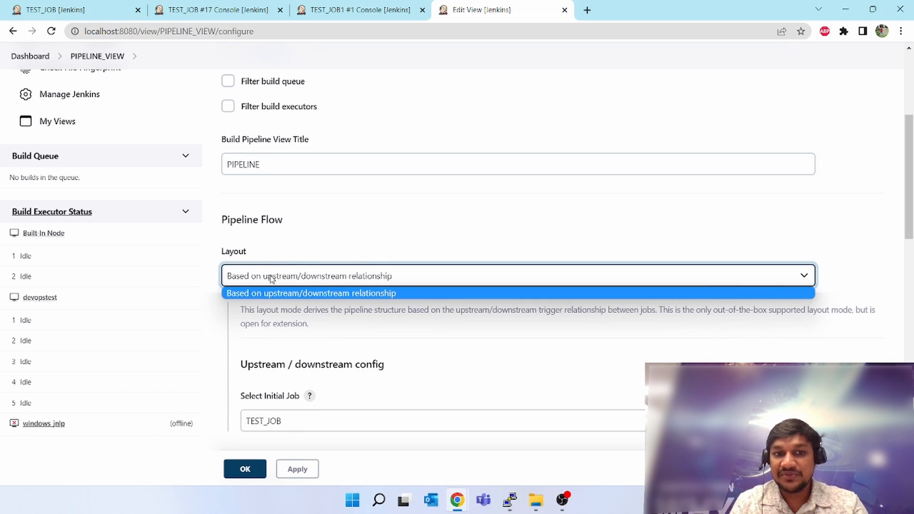
{"action": "scroll", "coordinate": [379, 246], "scroll_direction": "down", "scroll_amount": 2}
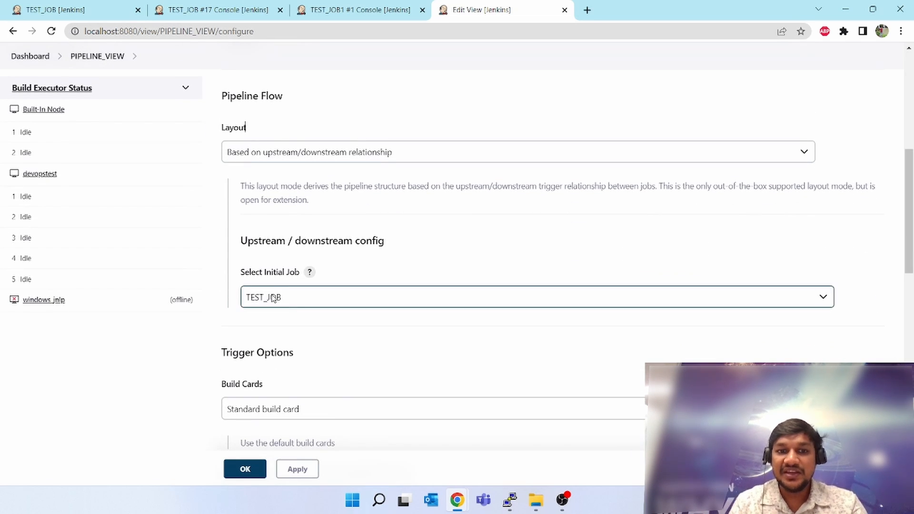
{"action": "scroll", "coordinate": [279, 298], "scroll_direction": "down", "scroll_amount": 5}
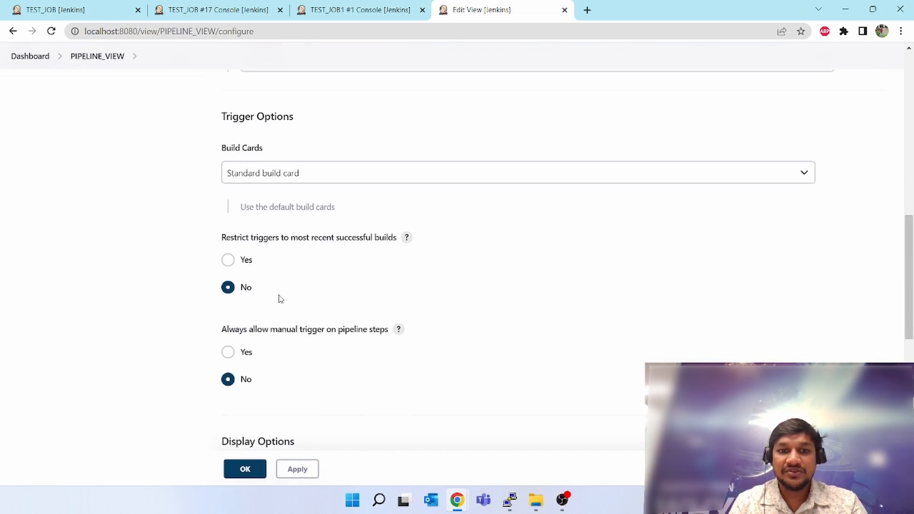
{"action": "scroll", "coordinate": [274, 427], "scroll_direction": "down", "scroll_amount": 8}
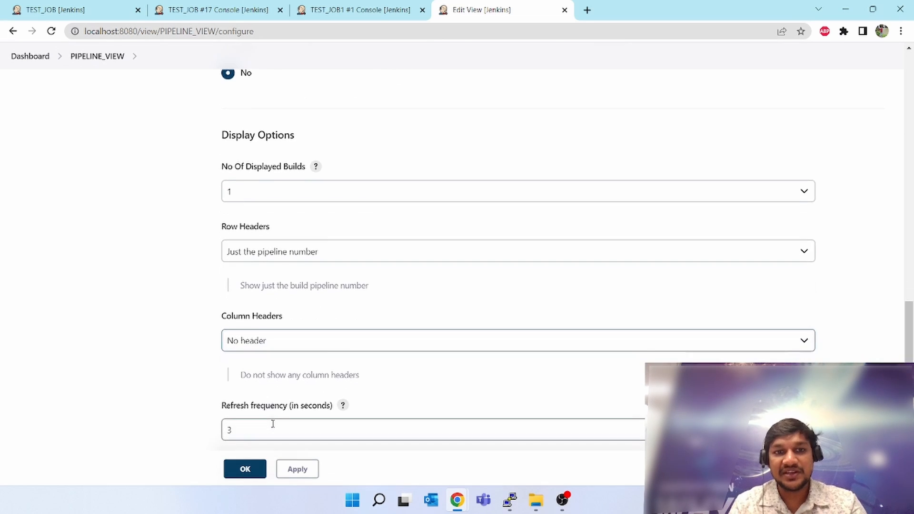
{"action": "scroll", "coordinate": [273, 427], "scroll_direction": "down", "scroll_amount": 2}
{"action": "left_click", "coordinate": [296, 443]}
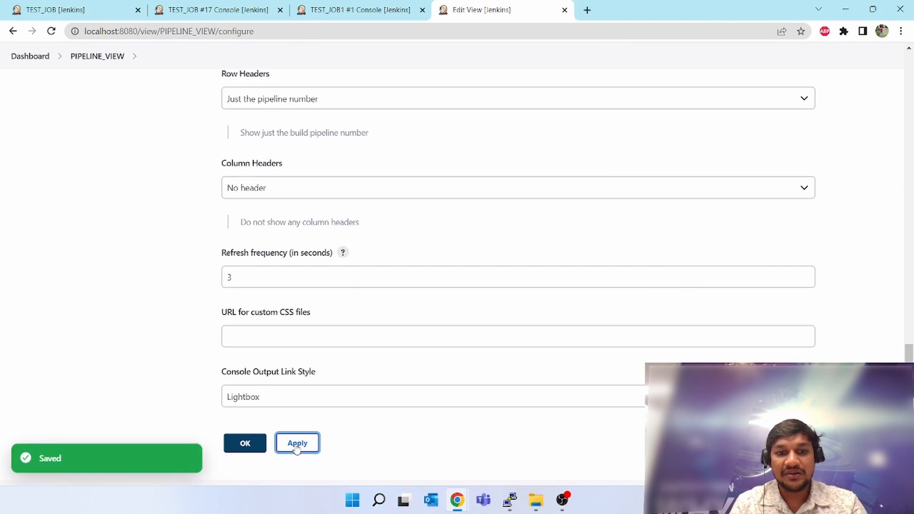
{"action": "left_click", "coordinate": [261, 444]}
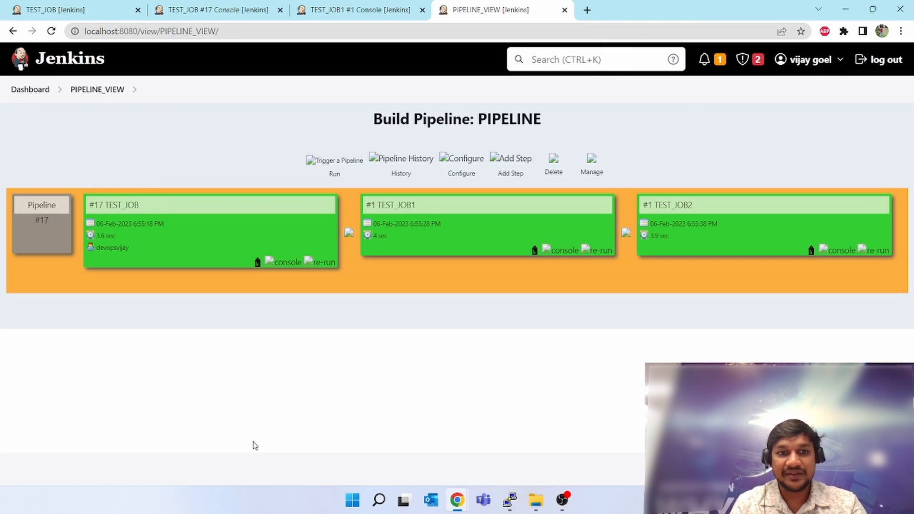